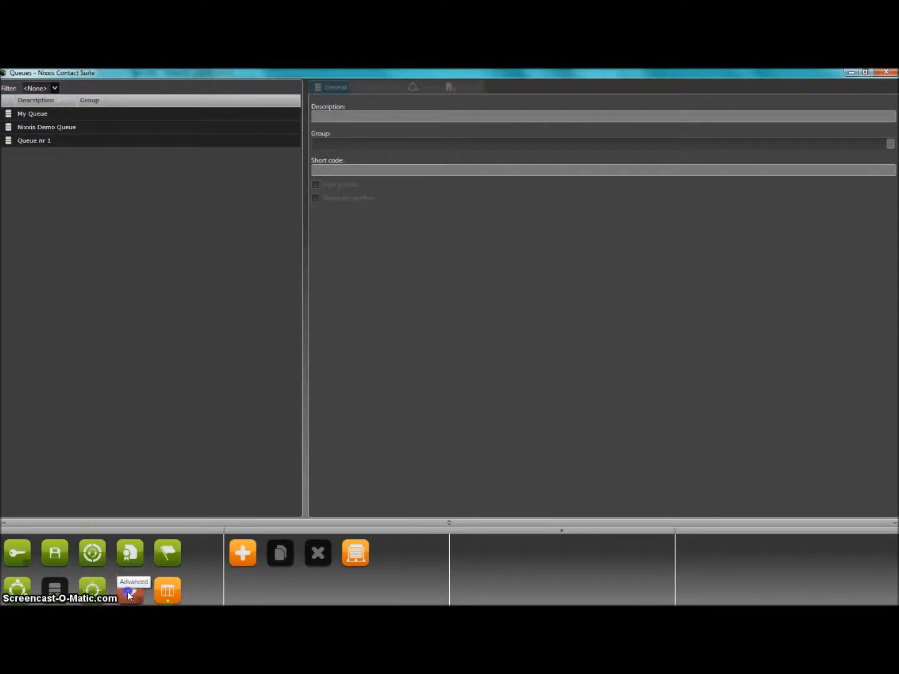
Open the callback rules and compare the general settings of the default and web callback rule sets
left_click(129, 593)
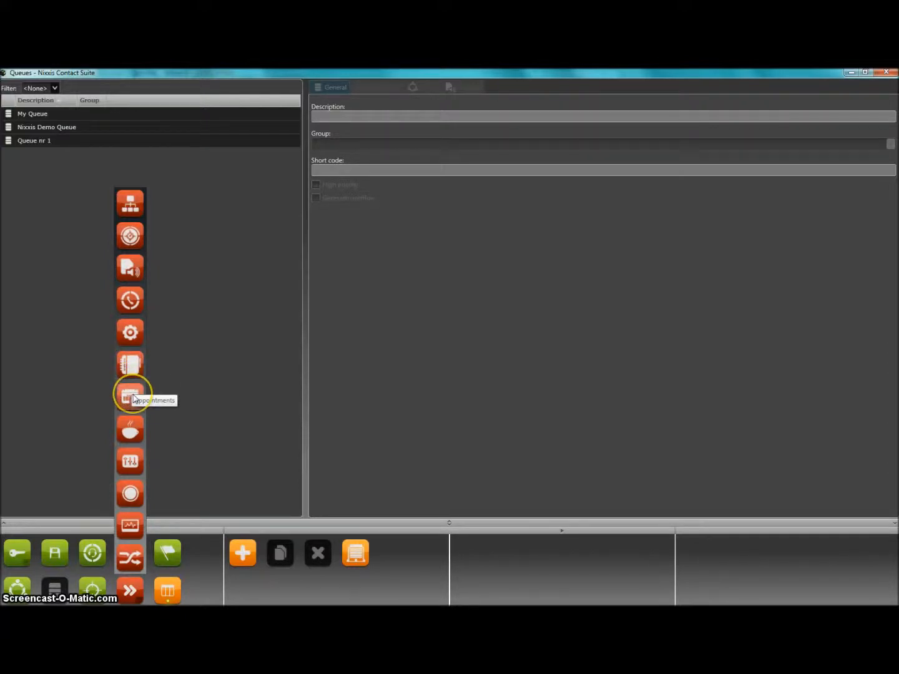
left_click(128, 461)
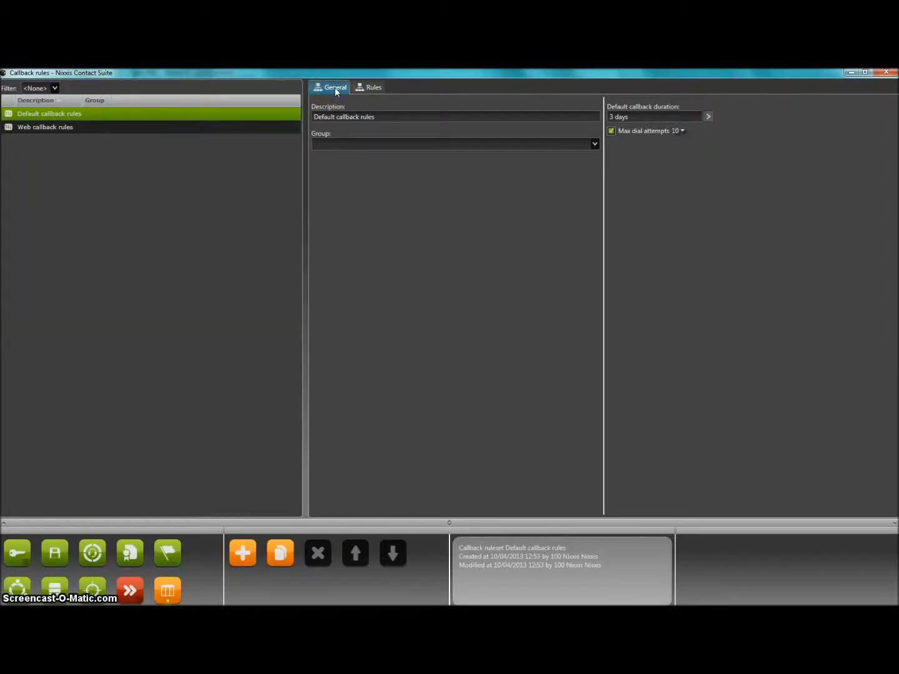
left_click(371, 88)
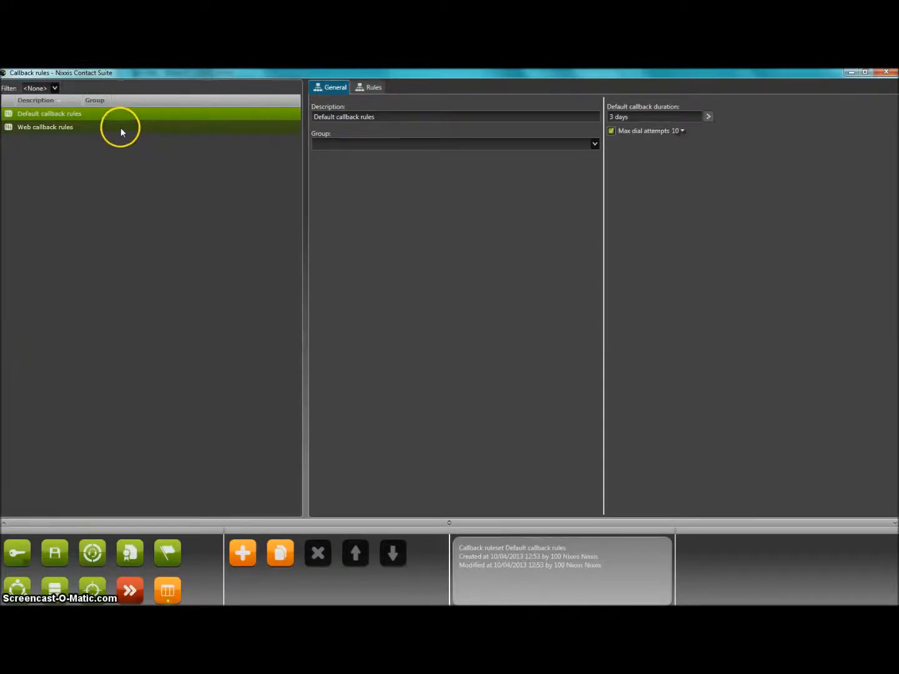
left_click(66, 125)
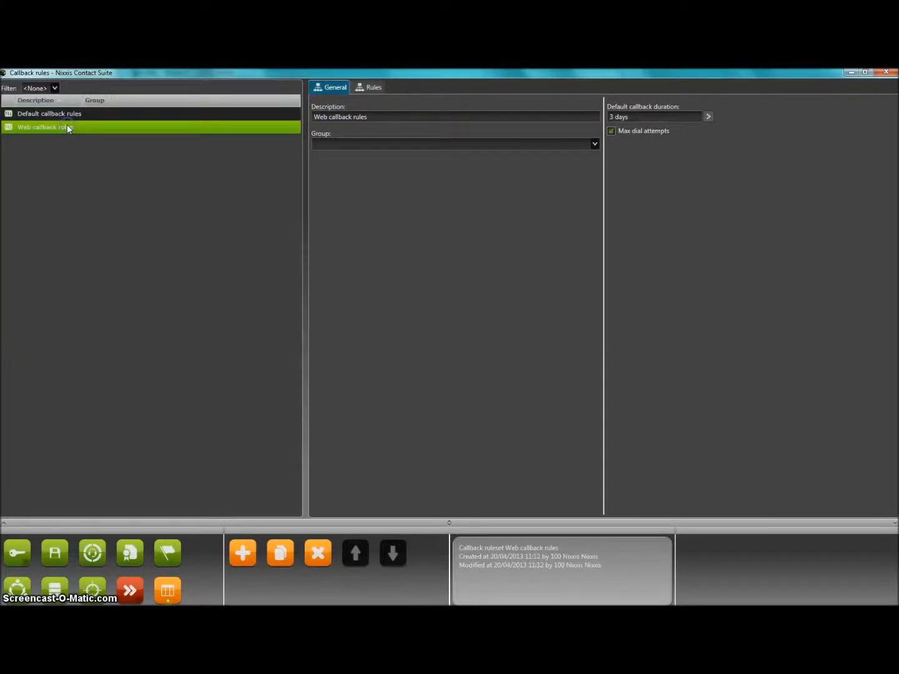
left_click(72, 116)
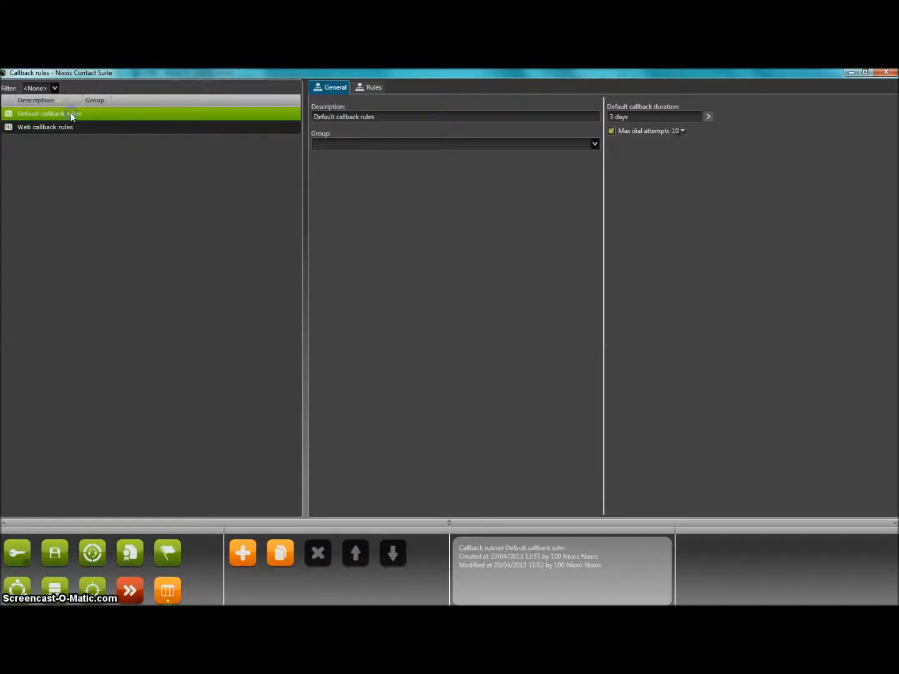
Examine the end reason and action options of the non-callback Fax rule in the default callback rules
left_click(368, 88)
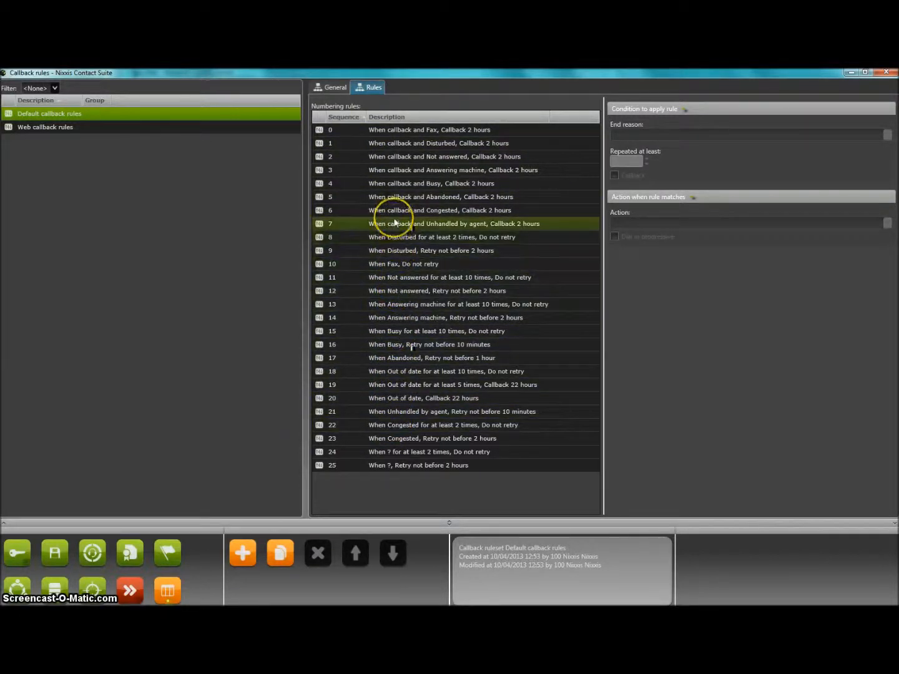
left_click(391, 267)
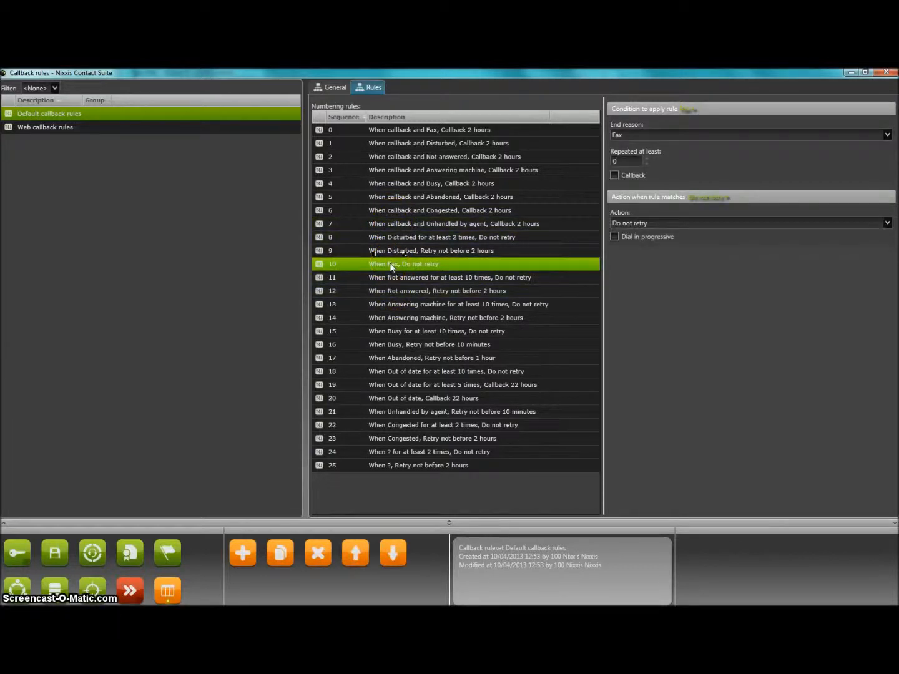
left_click(885, 133)
left_click(889, 134)
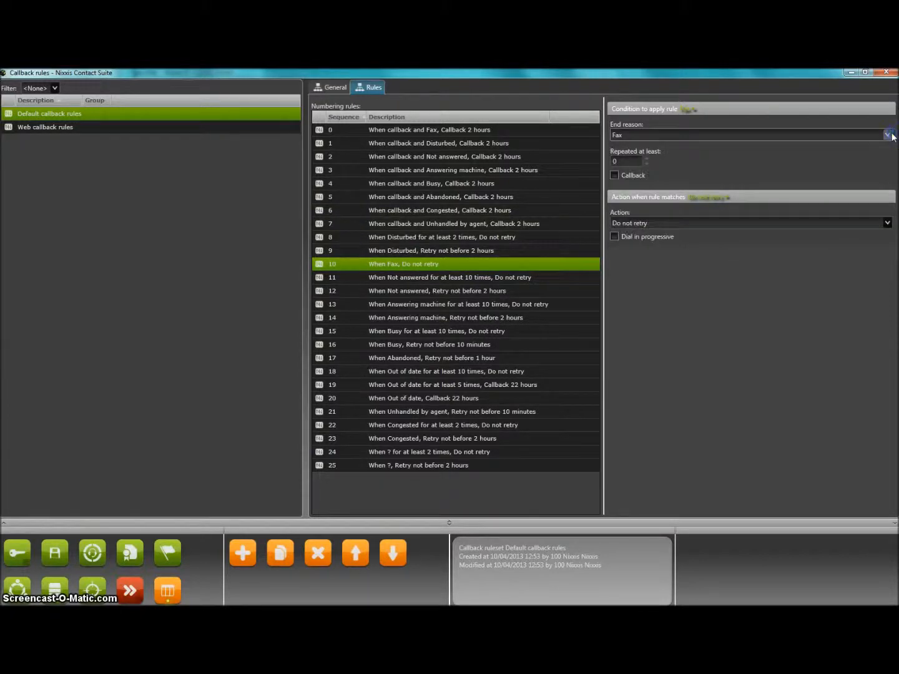
left_click(887, 222)
left_click(887, 223)
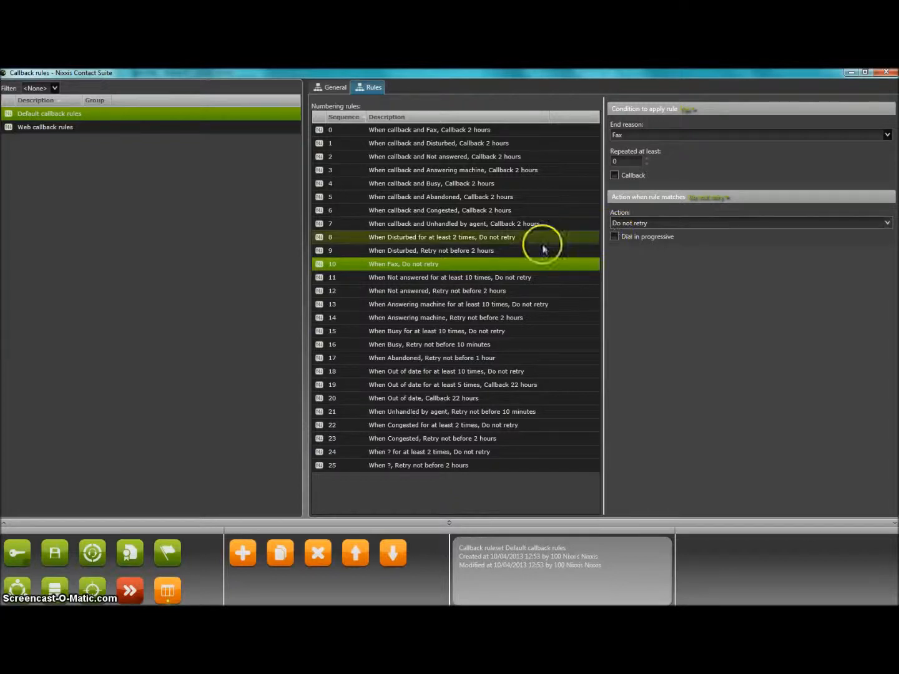
Set the retry delay of rule 16, for the Busy end reason, to 15 minutes in the default callback rules
left_click(442, 345)
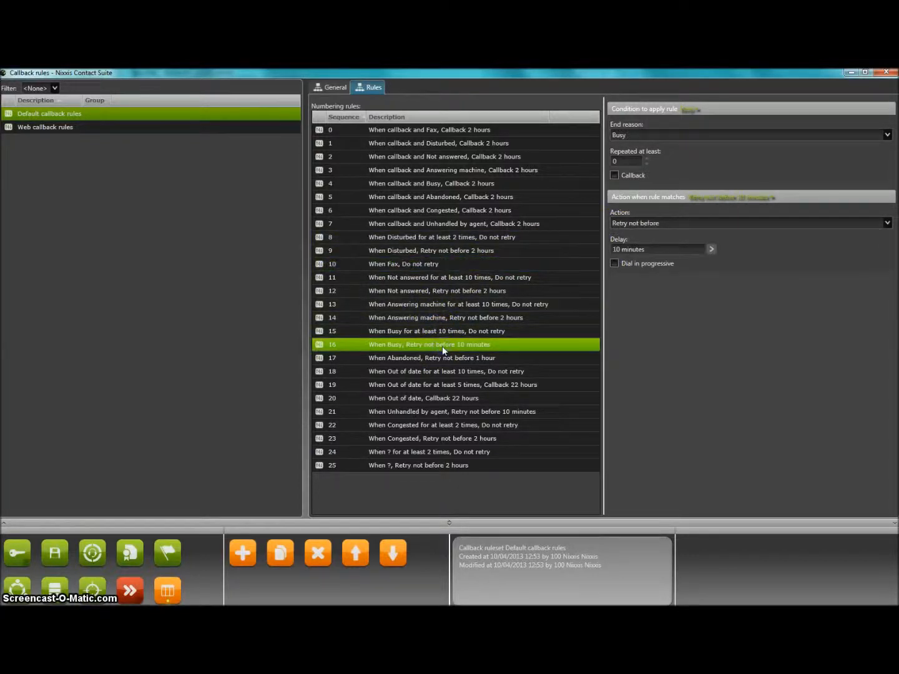
left_click(886, 136)
left_click(887, 135)
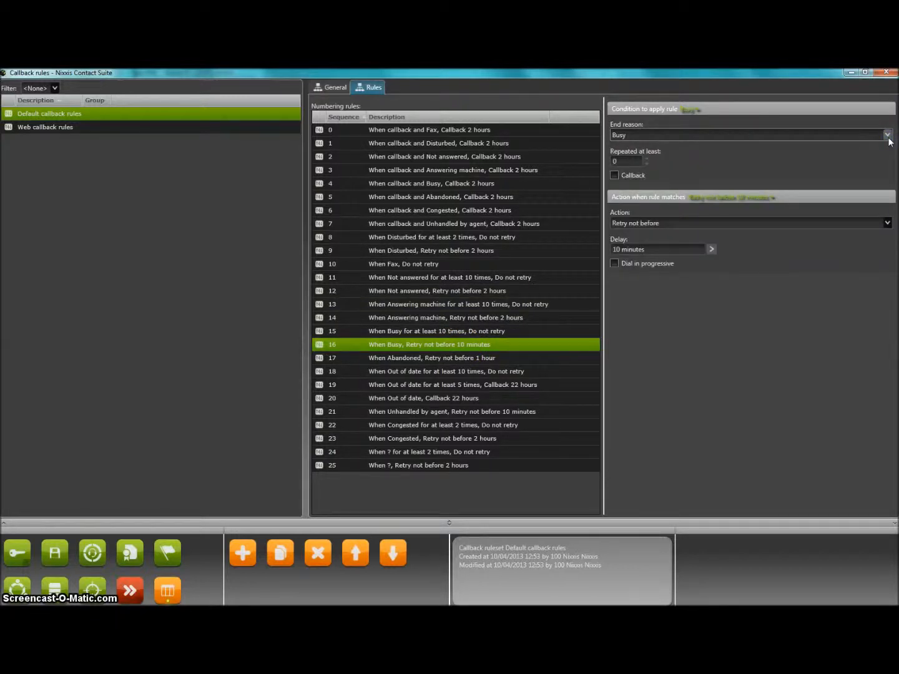
left_click(710, 249)
left_click_drag(451, 344, 420, 351)
type("15")
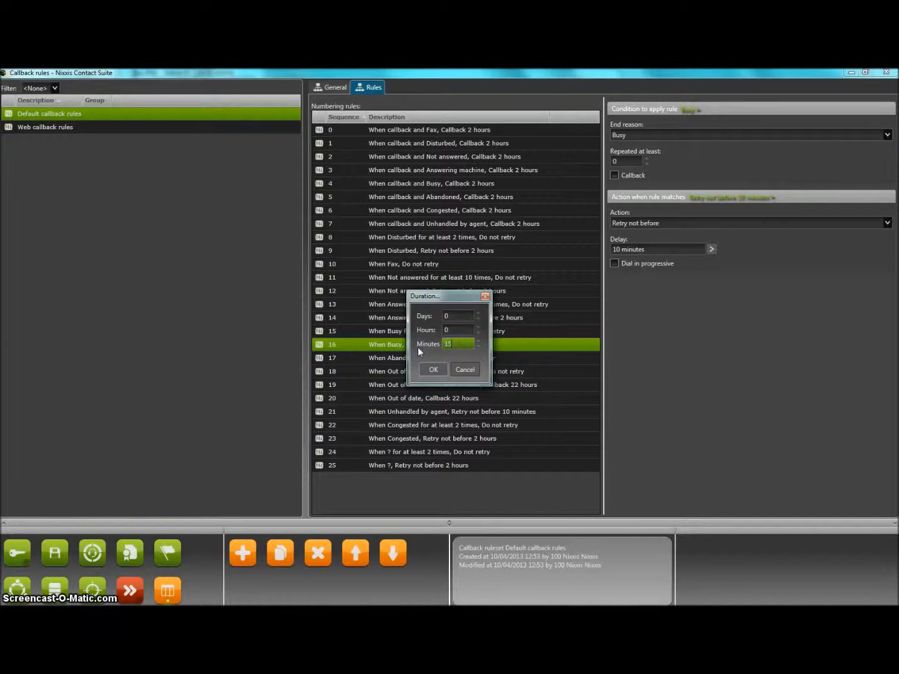
left_click(429, 369)
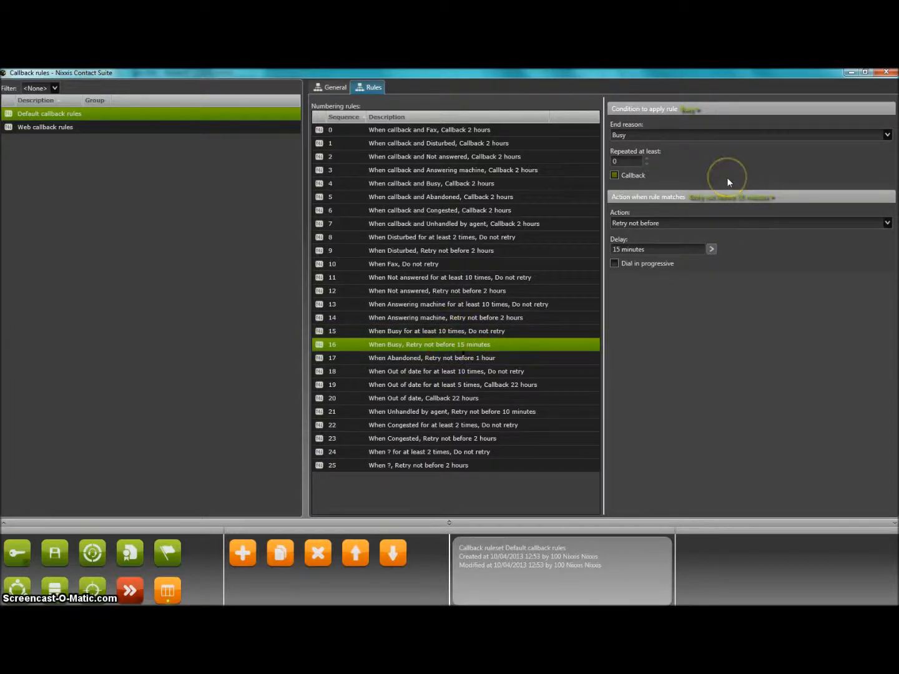
left_click(678, 176)
Examine the end reason options of rule 14, which handles answering machines, in the default callback rules
left_click(465, 318)
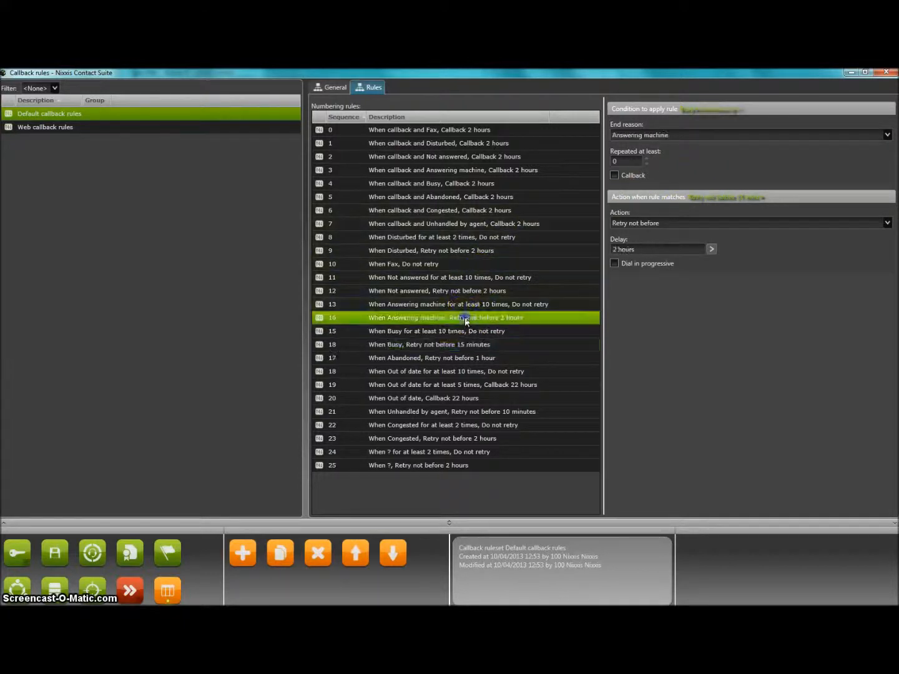
left_click(699, 135)
left_click(697, 135)
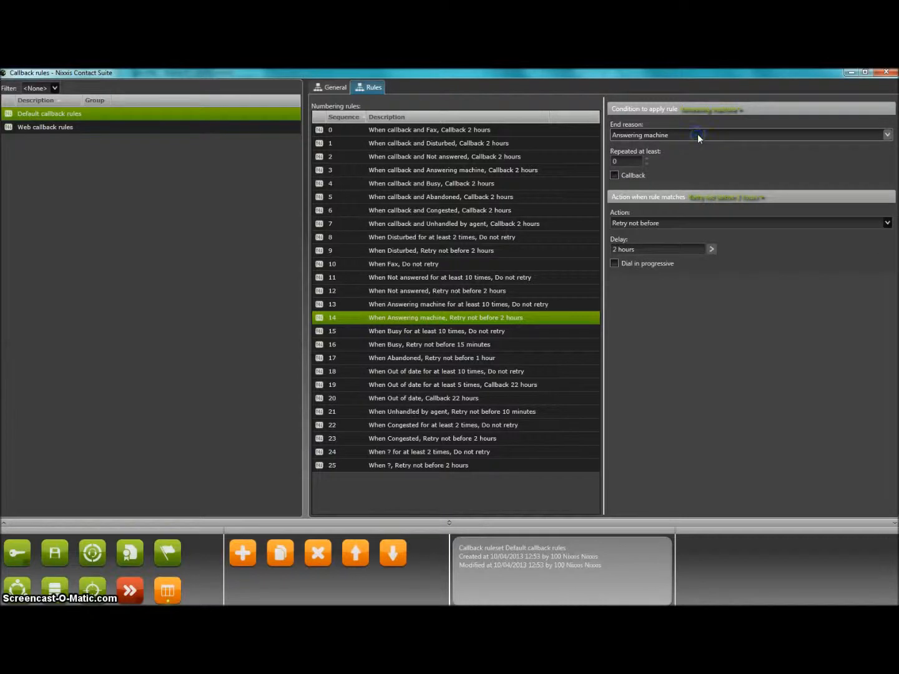
Open the answering machine detection settings and review the general parameters of the default detection settings
left_click(129, 588)
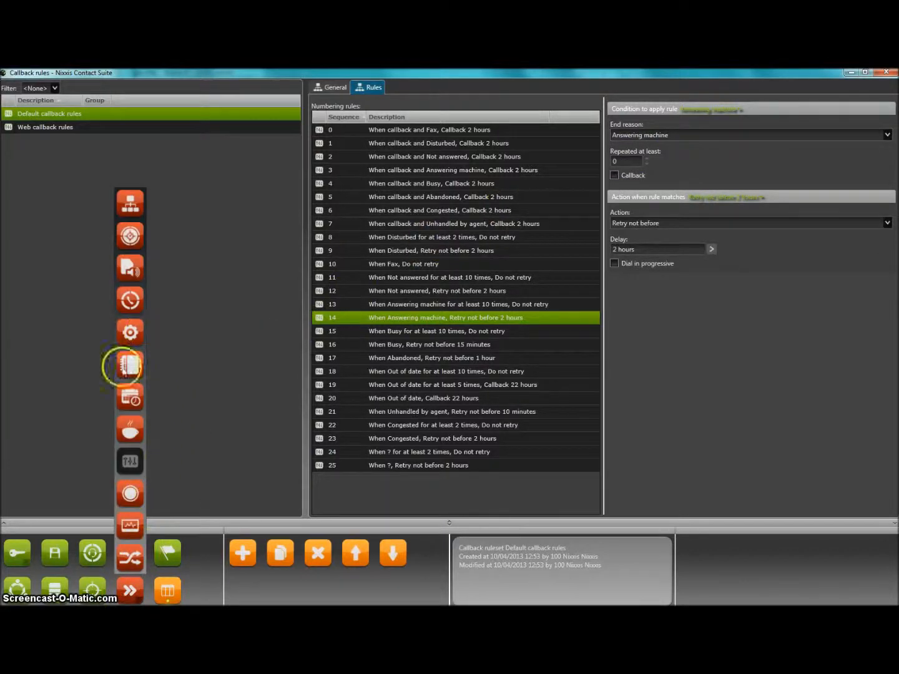
left_click(131, 493)
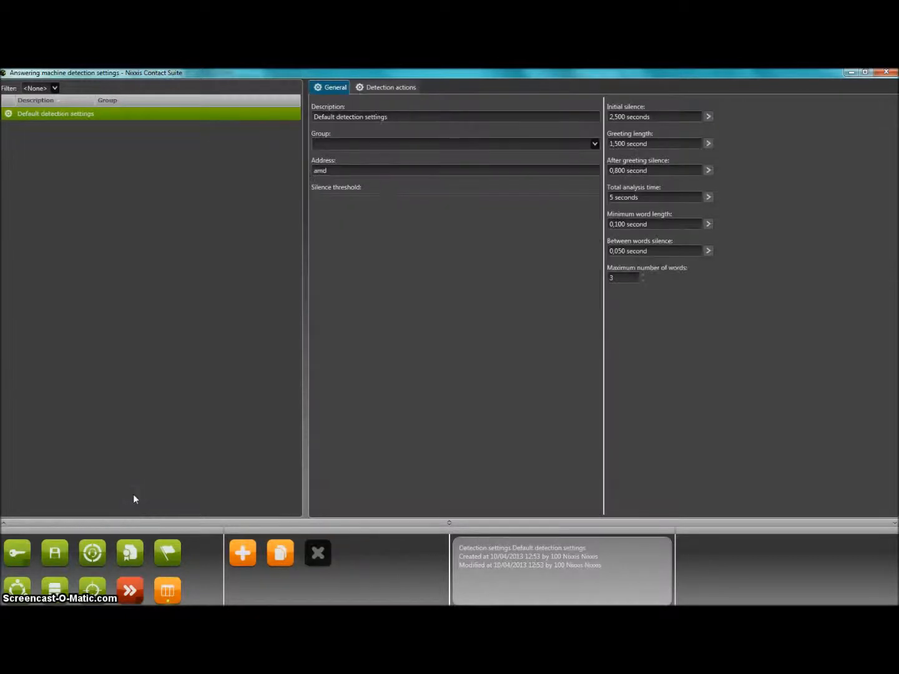
left_click(109, 114)
left_click(80, 113)
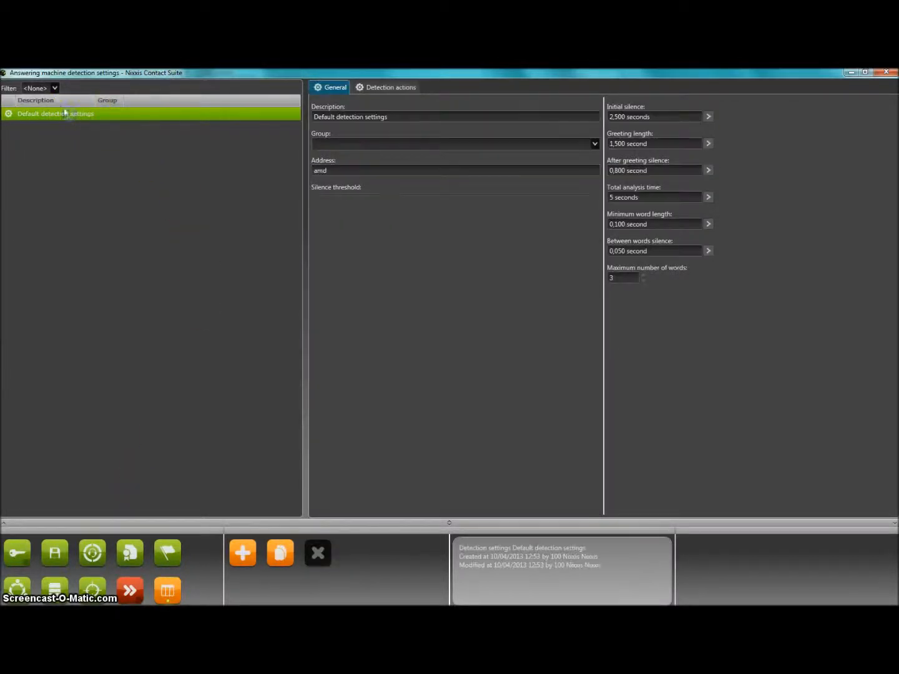
left_click(361, 119)
left_click(396, 118)
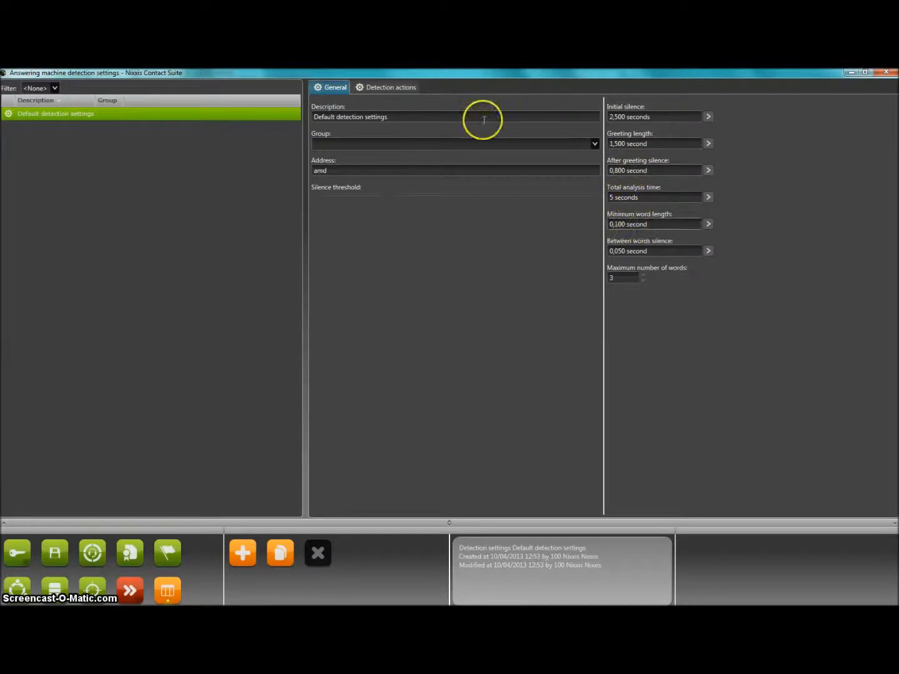
Set the default detection actions to play a prompt for a detected human and drop the contact for a detected machine
left_click(399, 89)
left_click(319, 117)
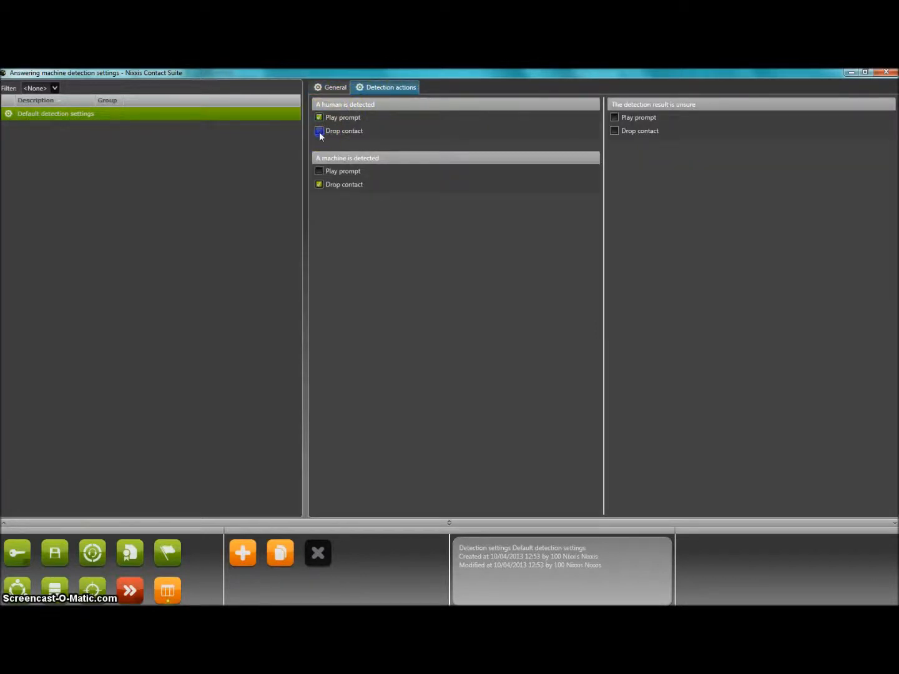
left_click(318, 131)
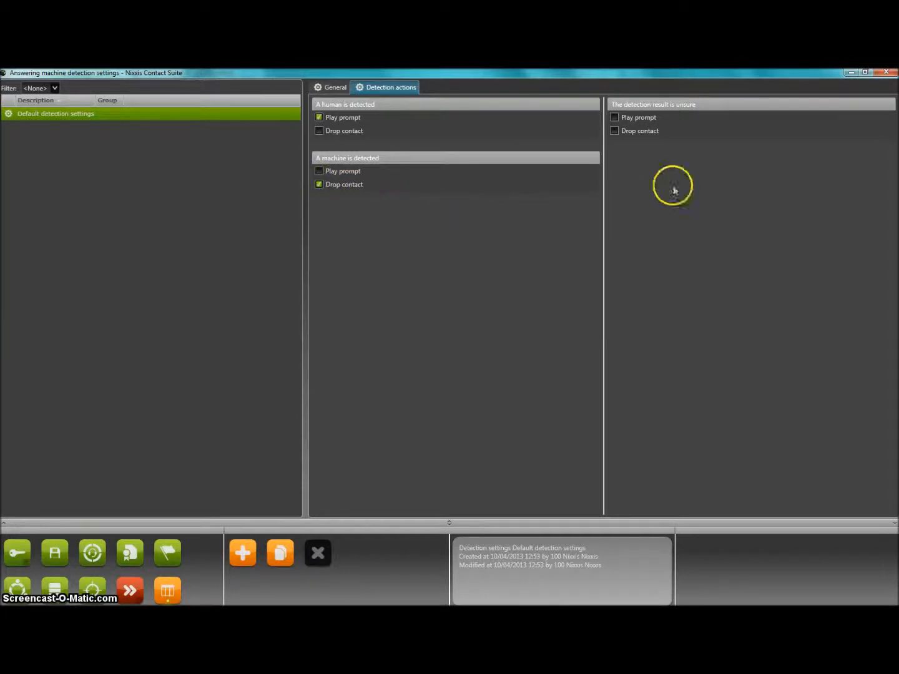
left_click(336, 188)
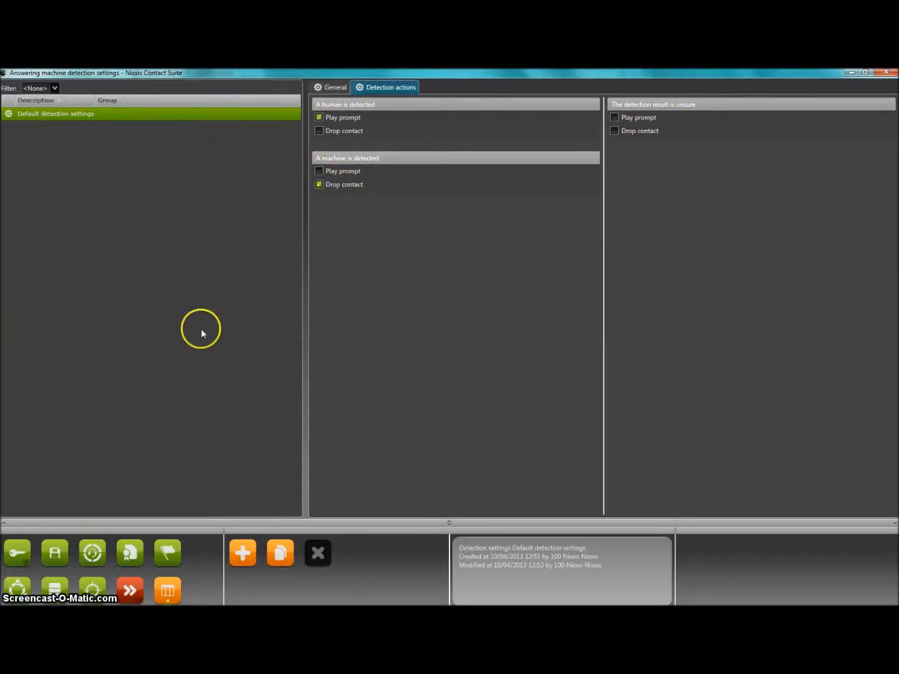
left_click(129, 590)
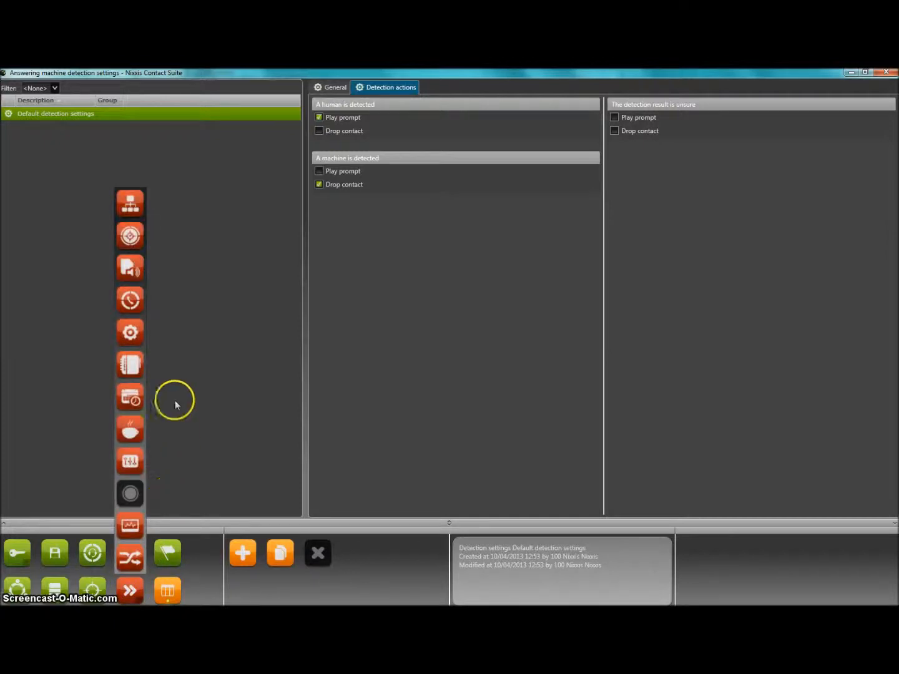
left_click(131, 397)
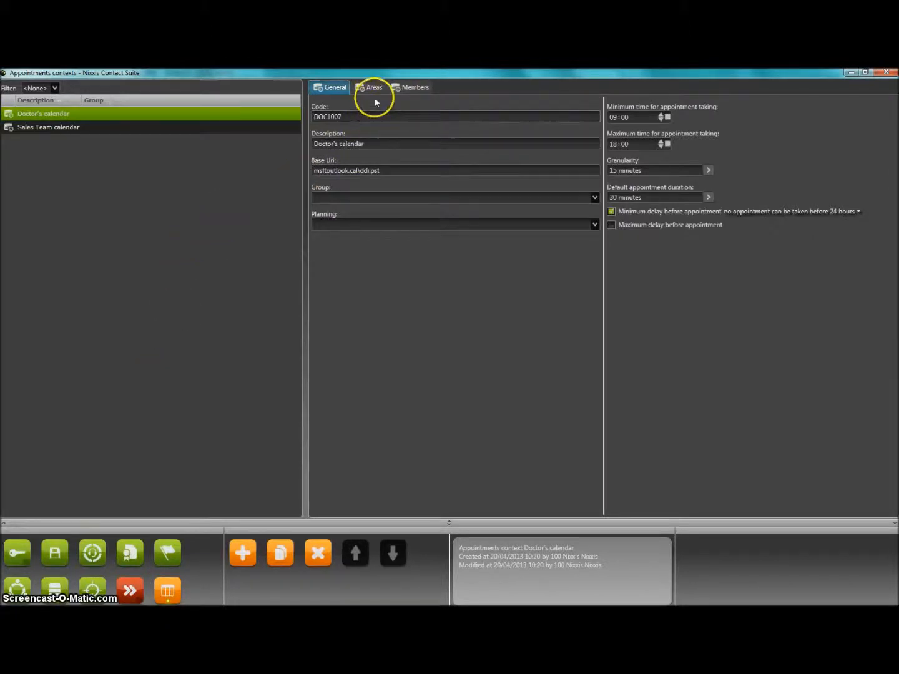
left_click(272, 128)
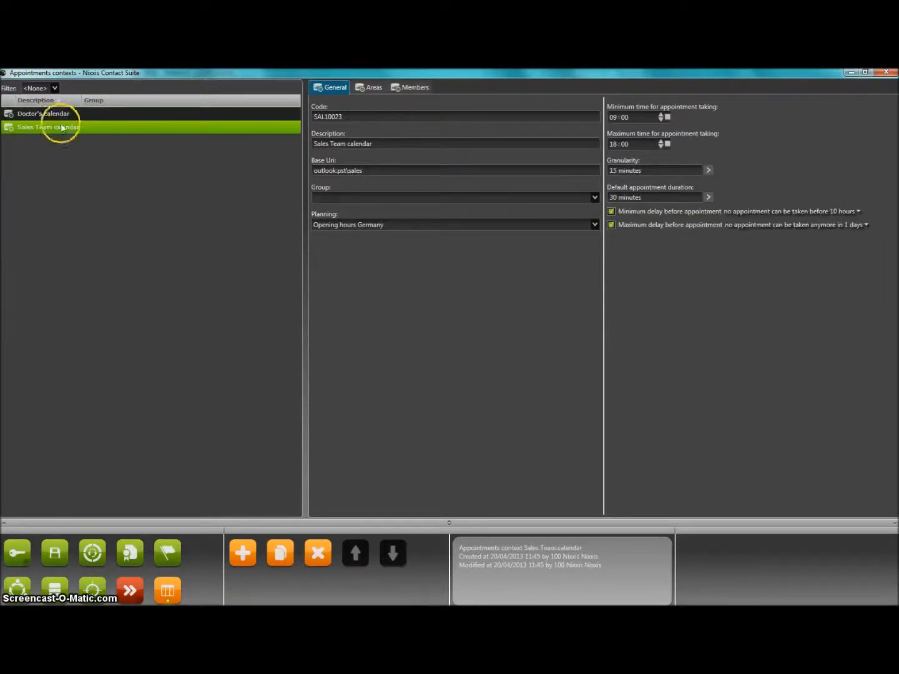
left_click(60, 115)
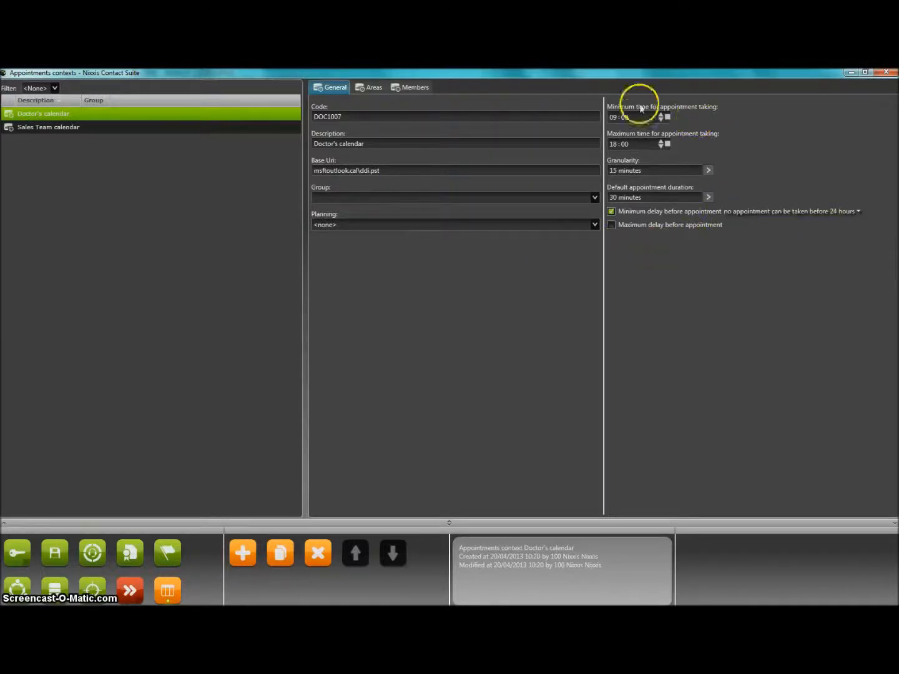
left_click(668, 116)
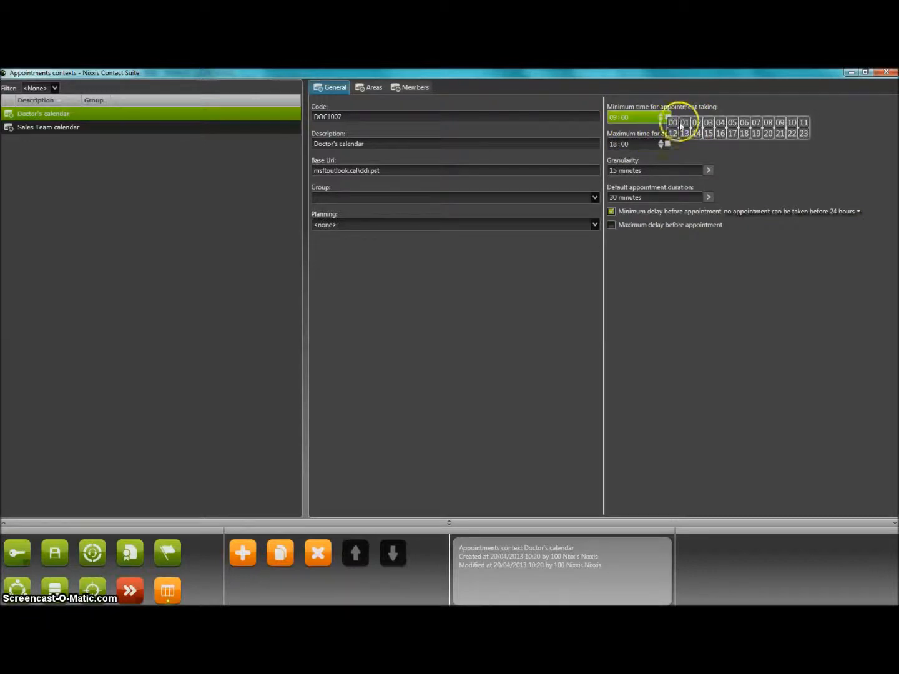
left_click(778, 123)
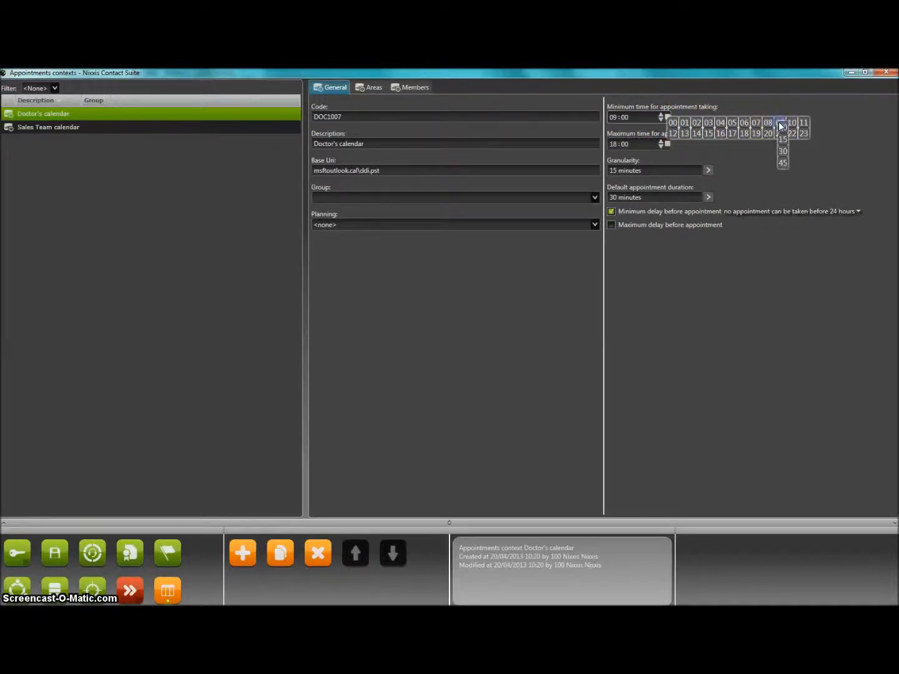
left_click(782, 139)
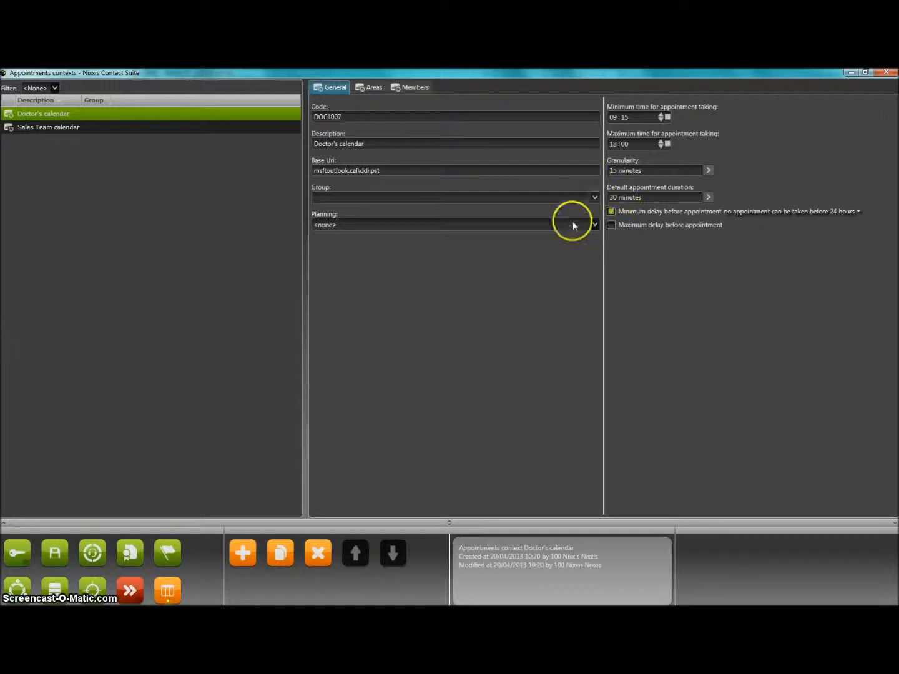
left_click(589, 233)
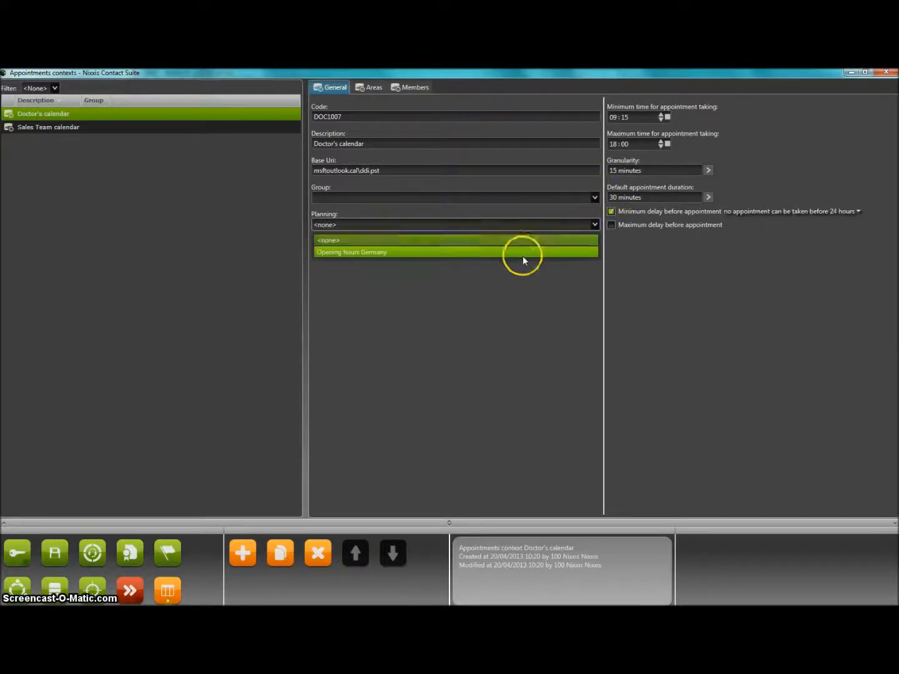
left_click(523, 260)
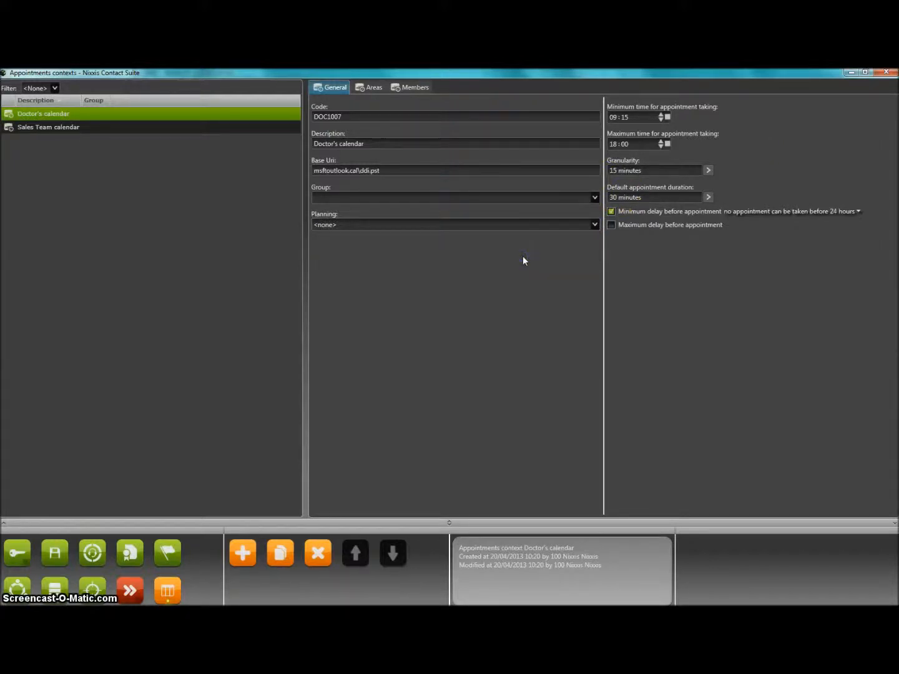
left_click(375, 87)
left_click(353, 132)
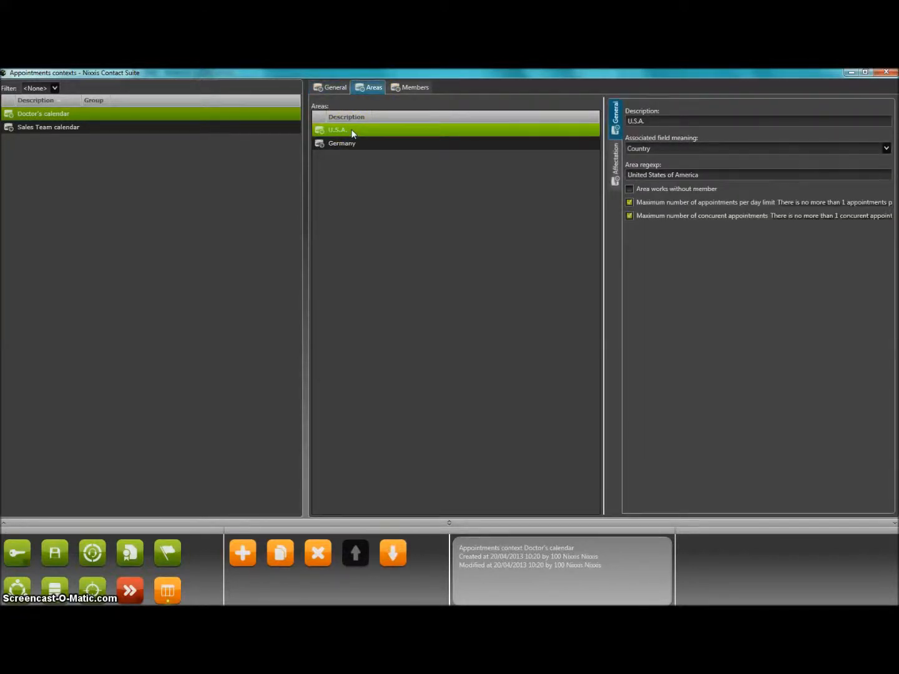
left_click(350, 144)
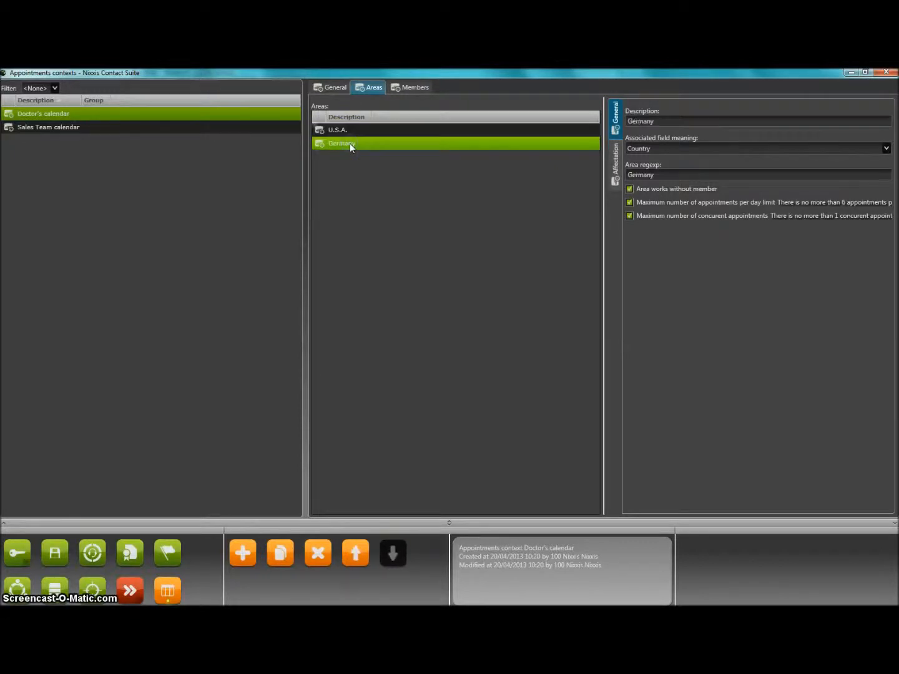
left_click(348, 129)
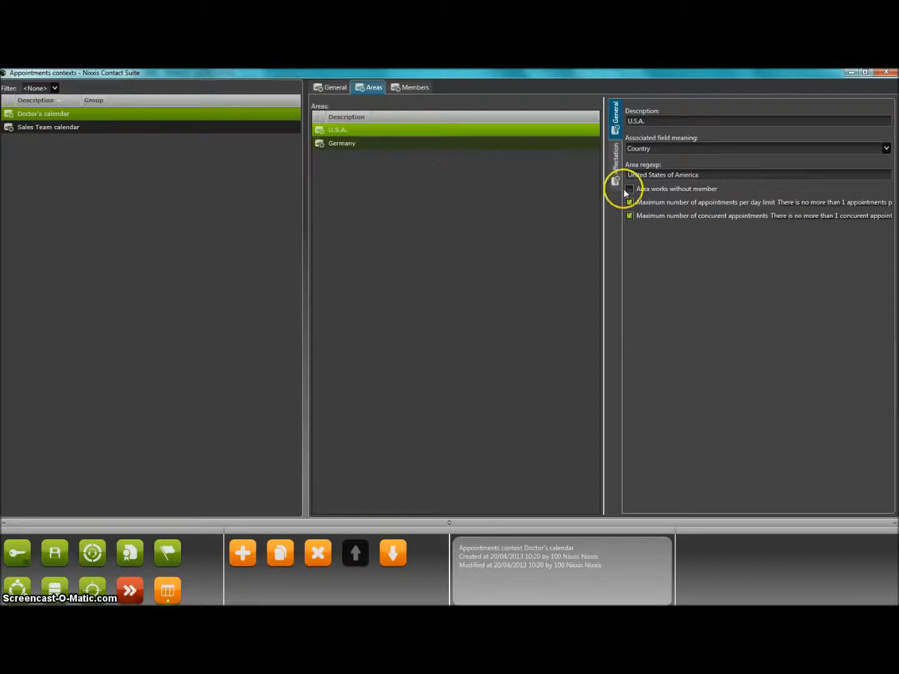
left_click(415, 88)
left_click(384, 132)
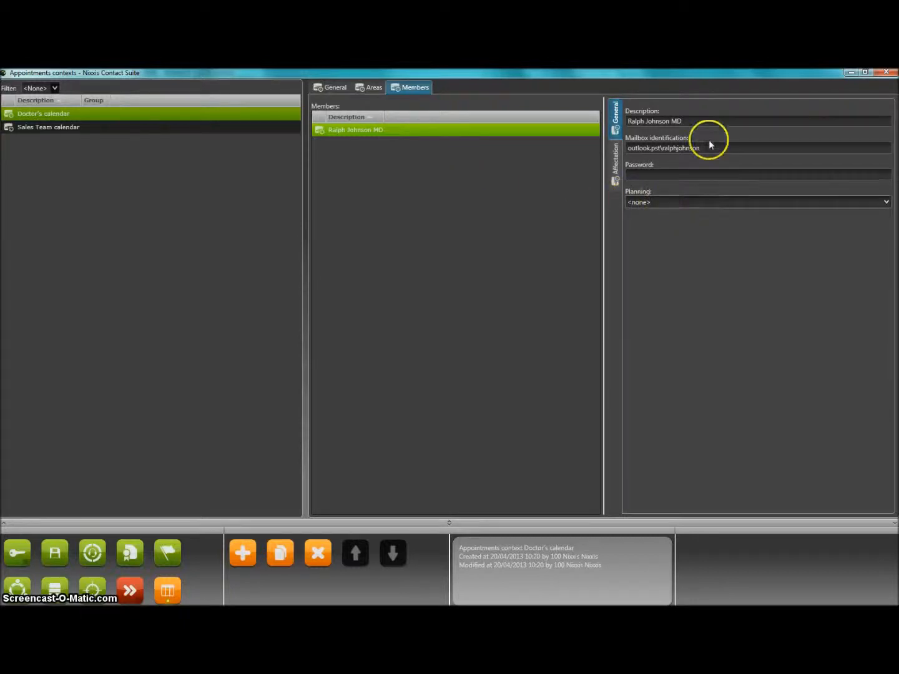
left_click(615, 161)
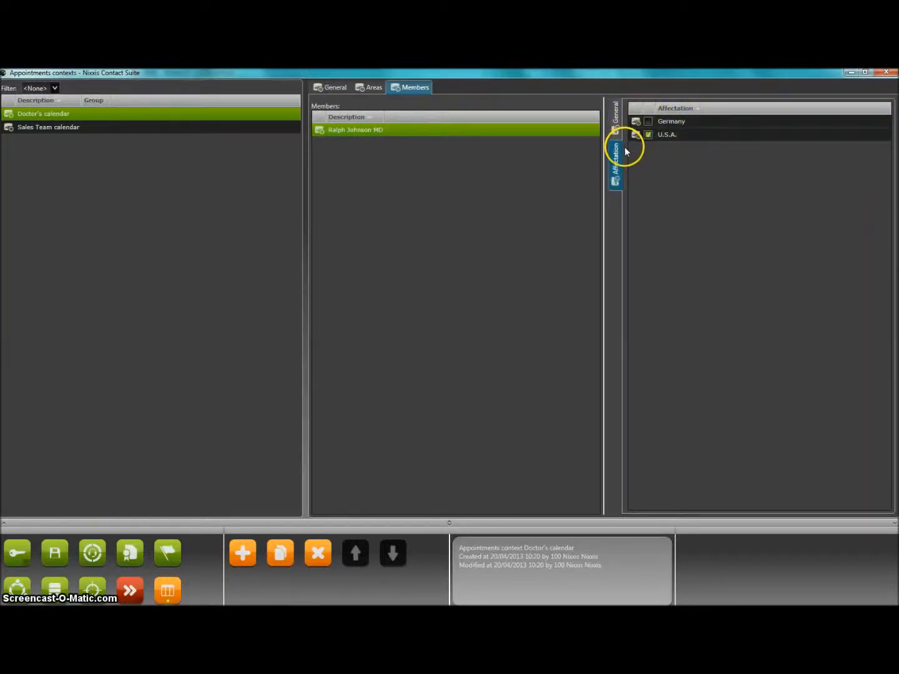
left_click(615, 126)
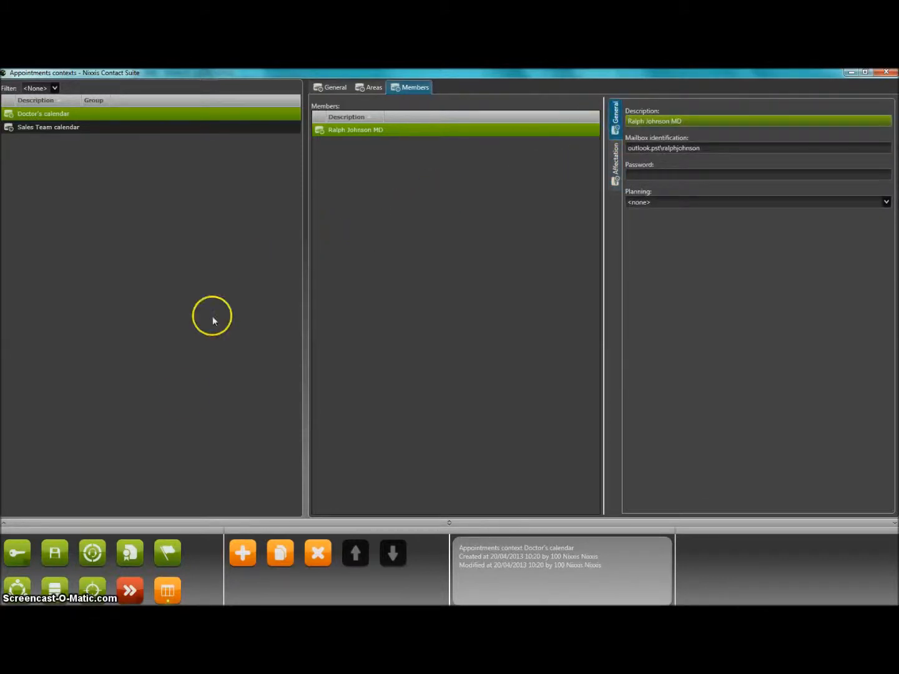
Open the plannings and select the Opening hours Germany planning to view its general settings
left_click(130, 590)
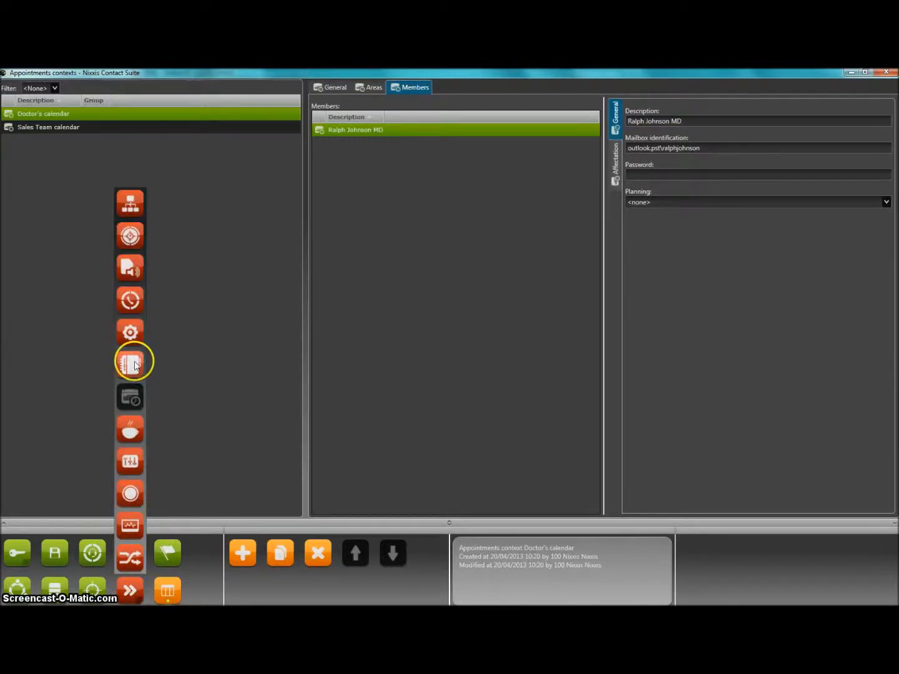
left_click(134, 365)
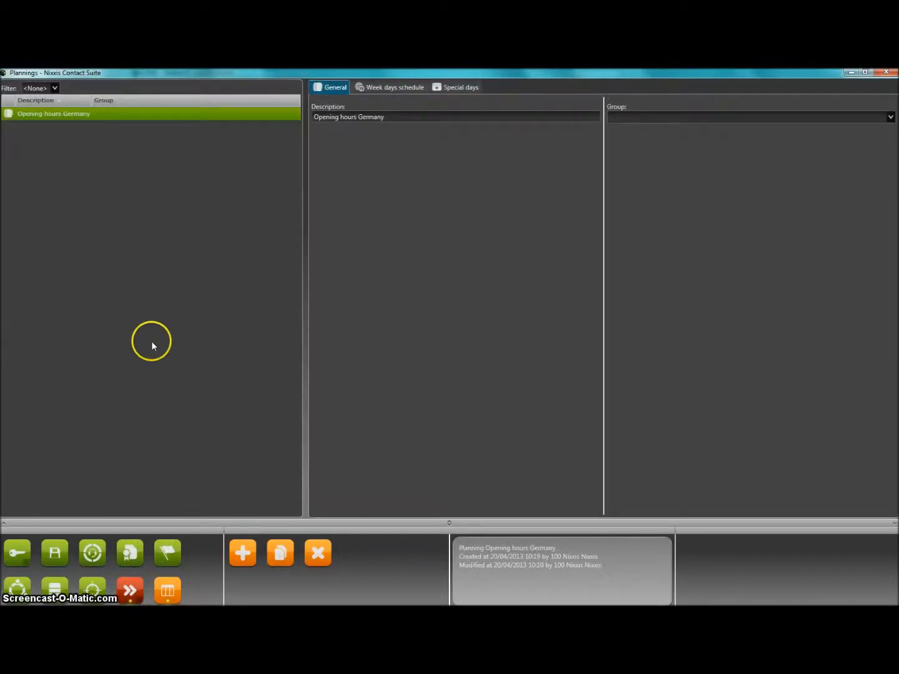
left_click(60, 114)
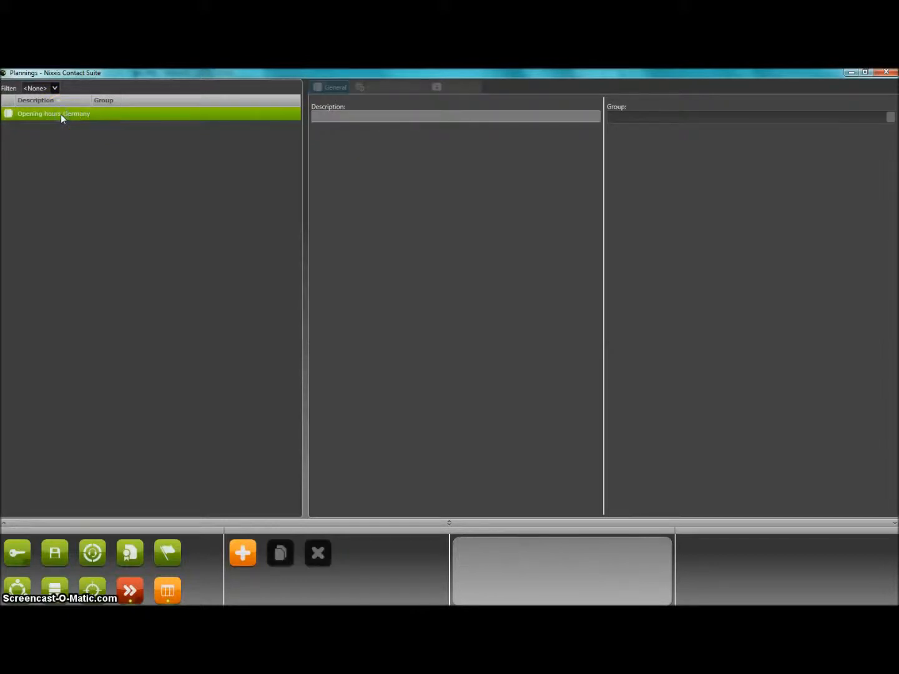
left_click(39, 88)
left_click(43, 94)
left_click(50, 111)
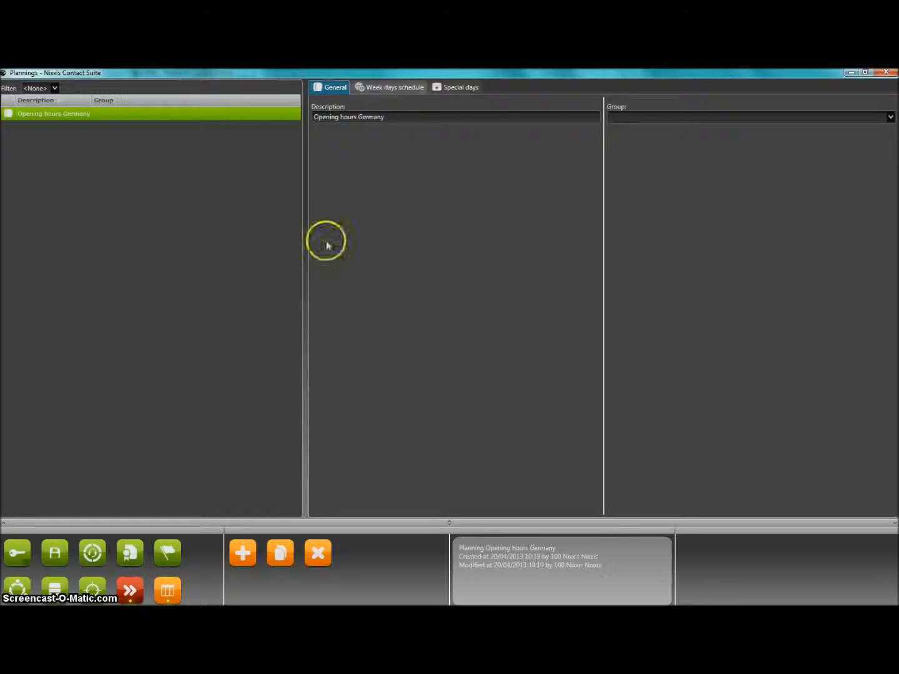
Create a new planning with the description "My planning"
left_click(243, 553)
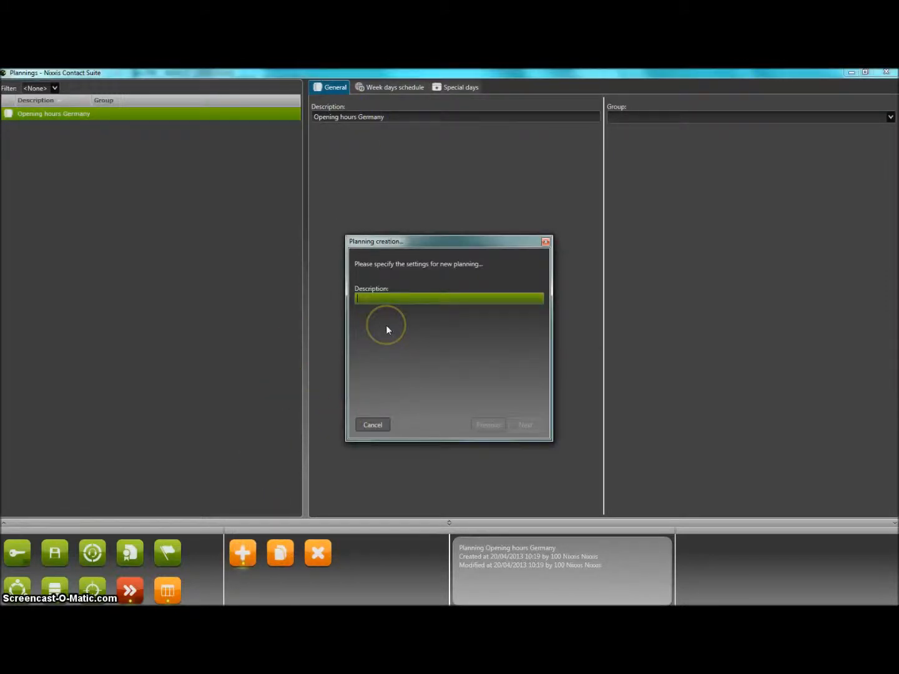
type("My planing")
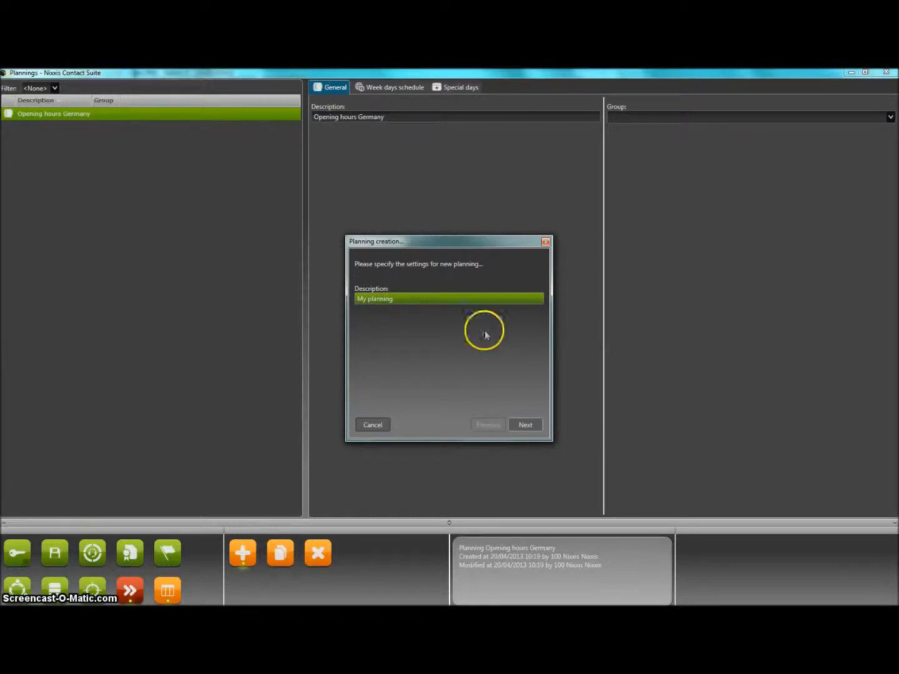
left_click(525, 425)
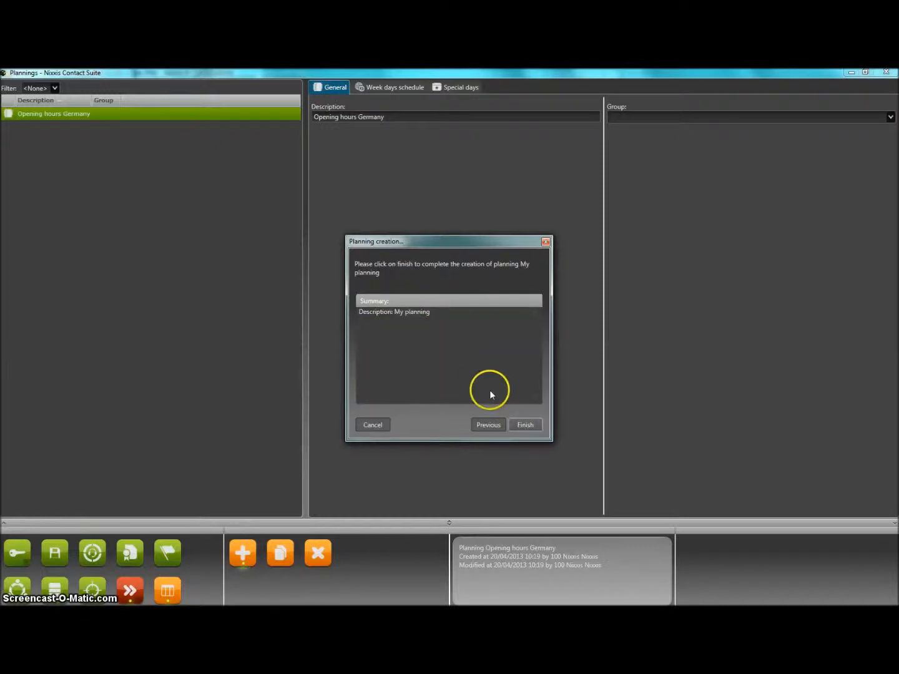
left_click(520, 424)
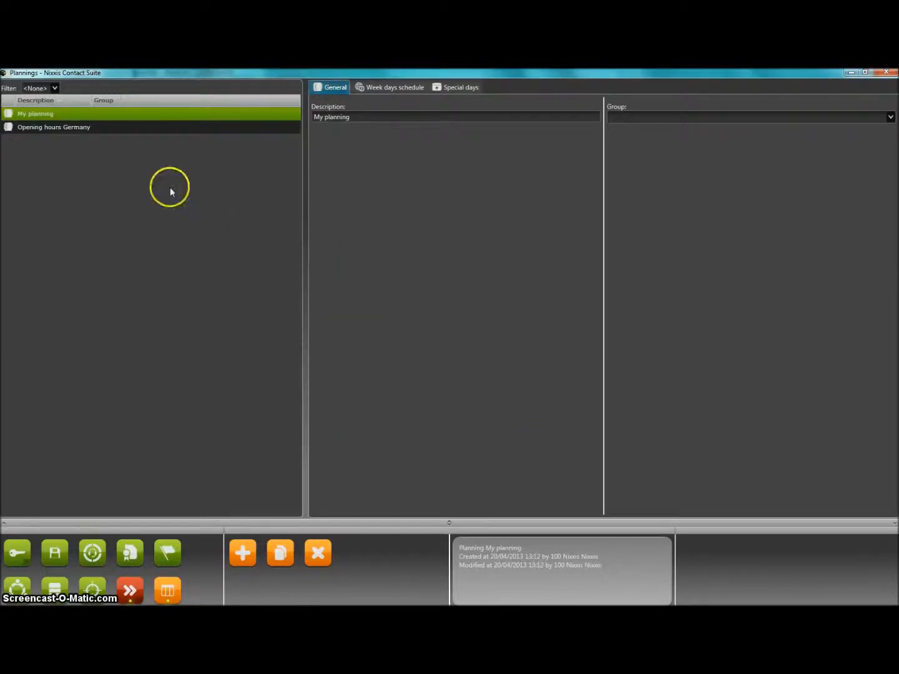
In the week days schedule of My planning, mark Monday as opened from about 04:00 to 17:00
left_click(95, 116)
left_click(85, 116)
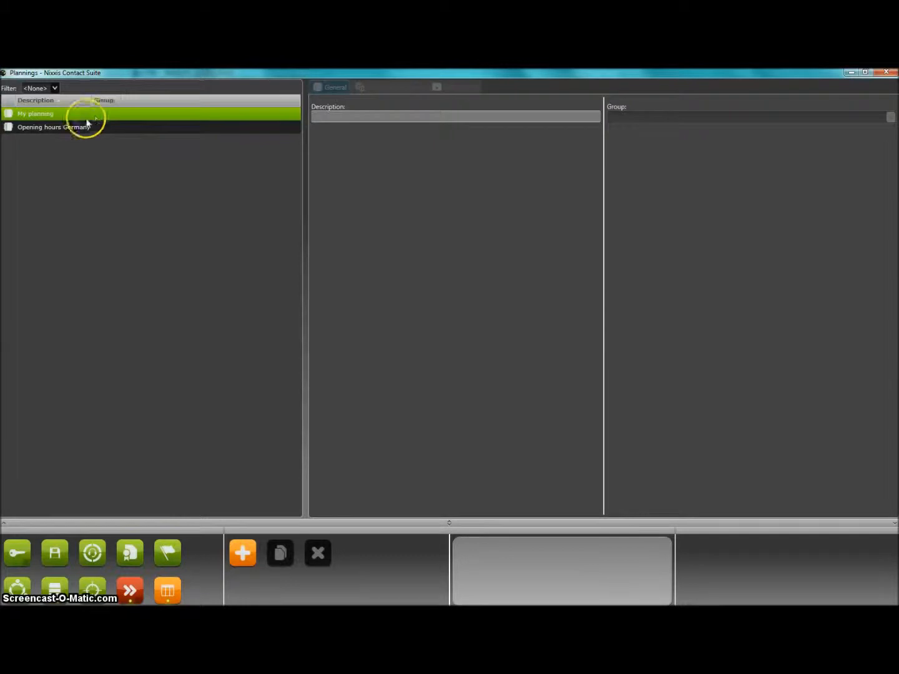
left_click(85, 125)
left_click(85, 117)
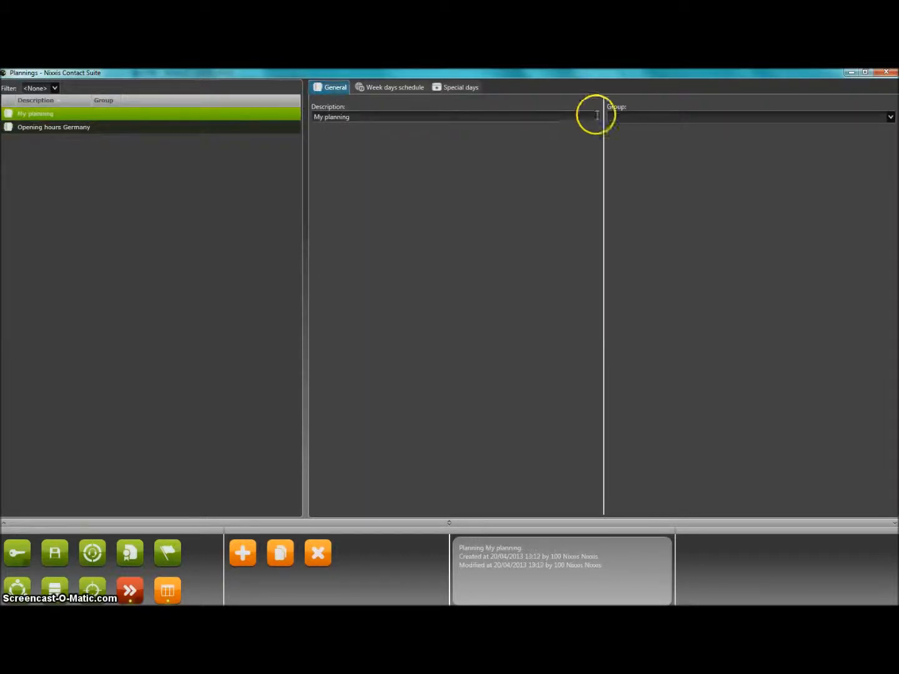
left_click(396, 90)
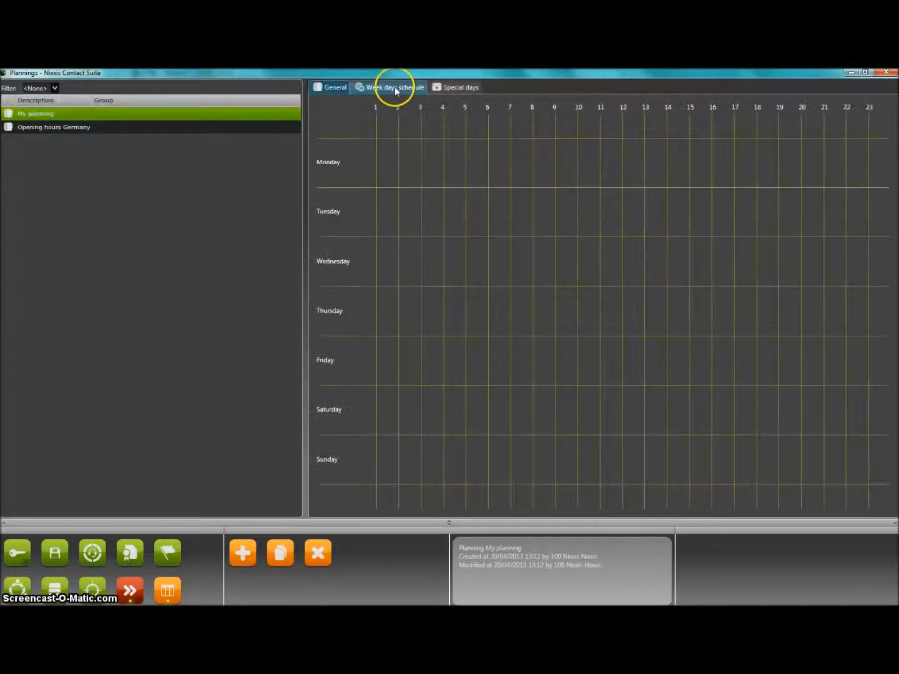
left_click_drag(444, 172, 734, 186)
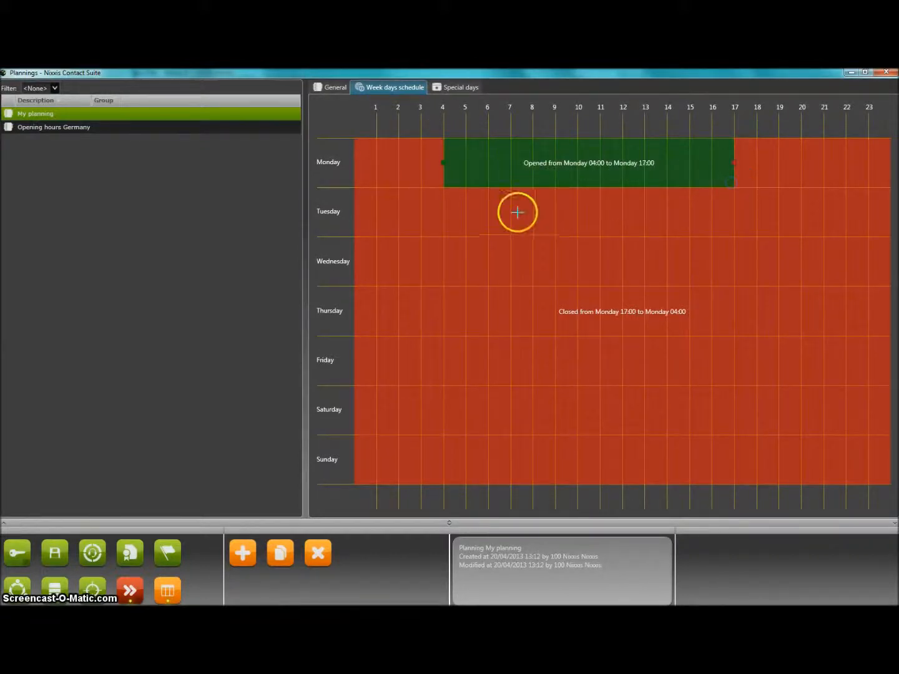
Mark opened periods of about 04:25–16:35 on Tuesday, 05:55–16:35 on Wednesday, 07:10–16:50 on Thursday and 07:55–17:05 on Friday
left_click_drag(452, 216, 724, 230)
left_click_drag(485, 268, 725, 273)
left_click_drag(514, 317, 732, 321)
left_click(606, 364)
left_click_drag(529, 374, 732, 372)
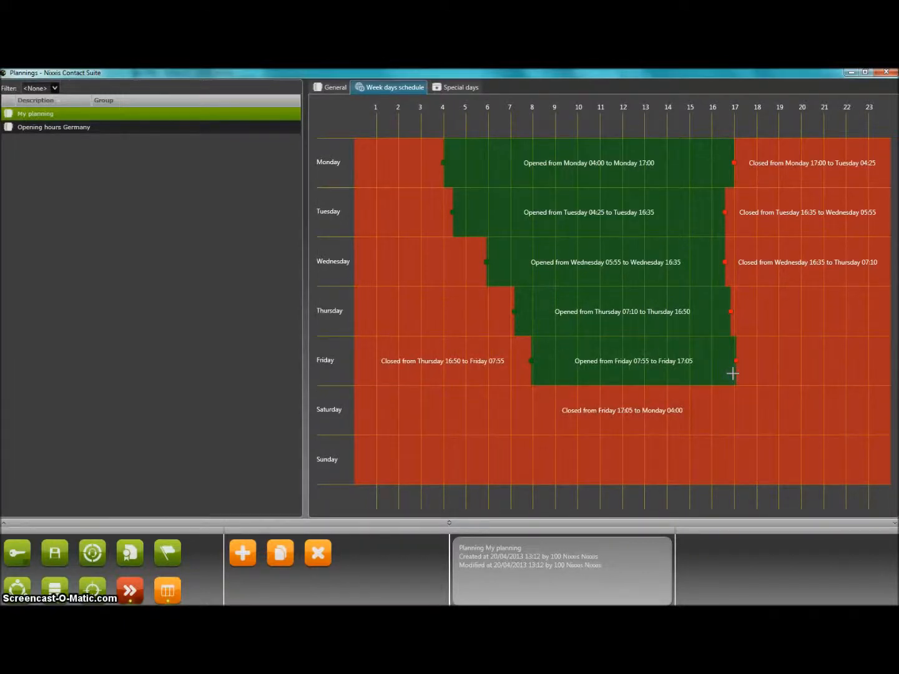
Begin a new special day in My planning with the description "Bank holiday", on day 14 of month 4, 2013
left_click(464, 89)
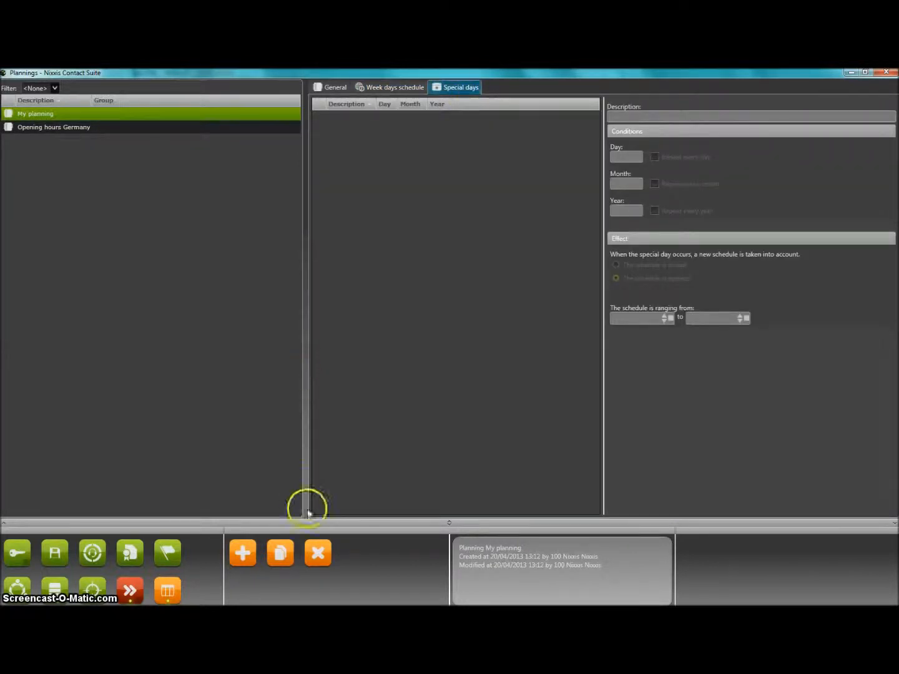
left_click(243, 553)
left_click(387, 305)
left_click(524, 423)
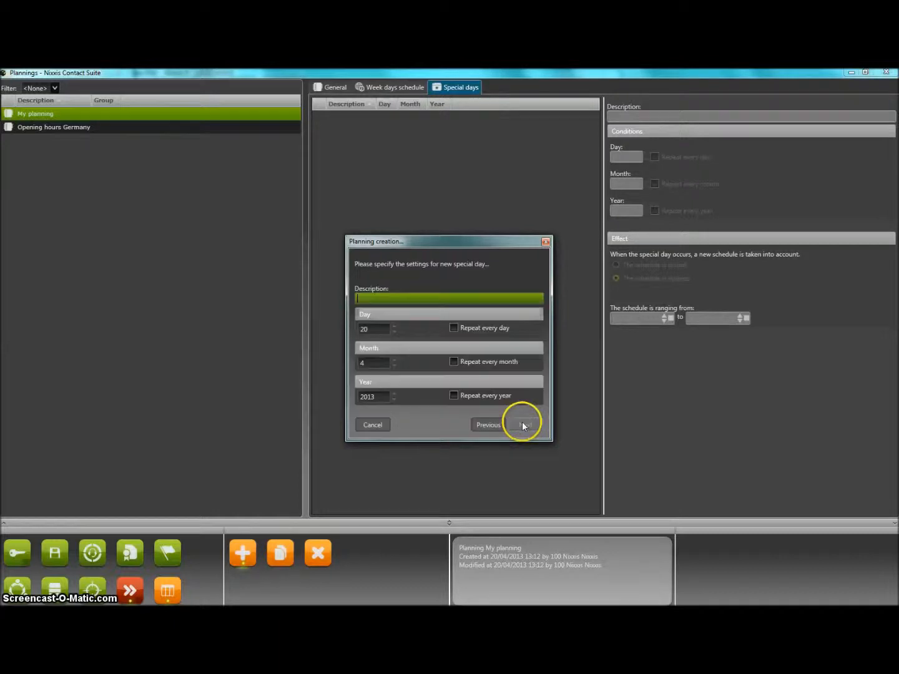
left_click(394, 332)
left_click(393, 332)
left_click(394, 332)
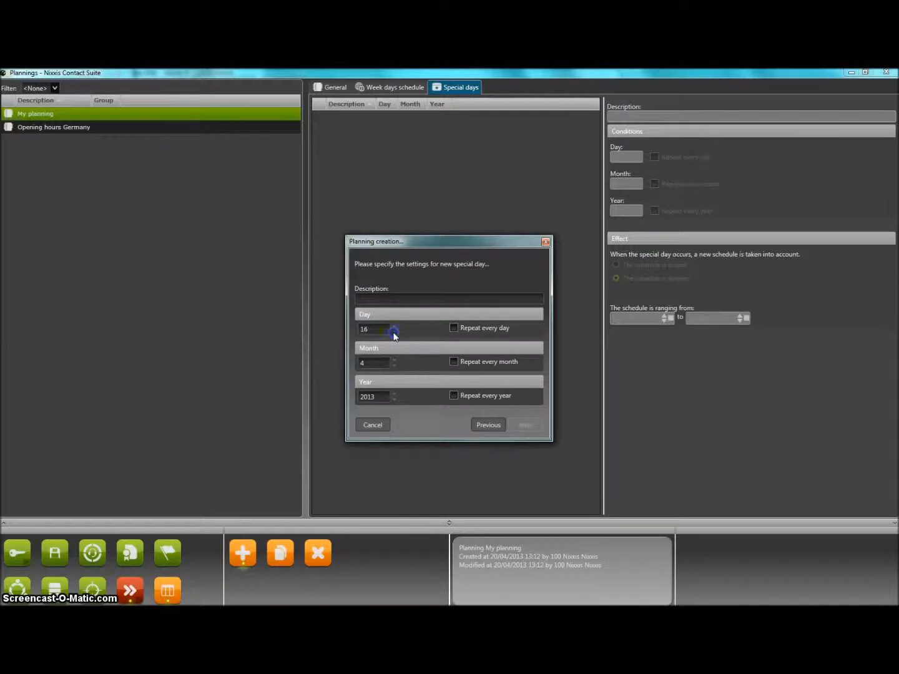
left_click(368, 298)
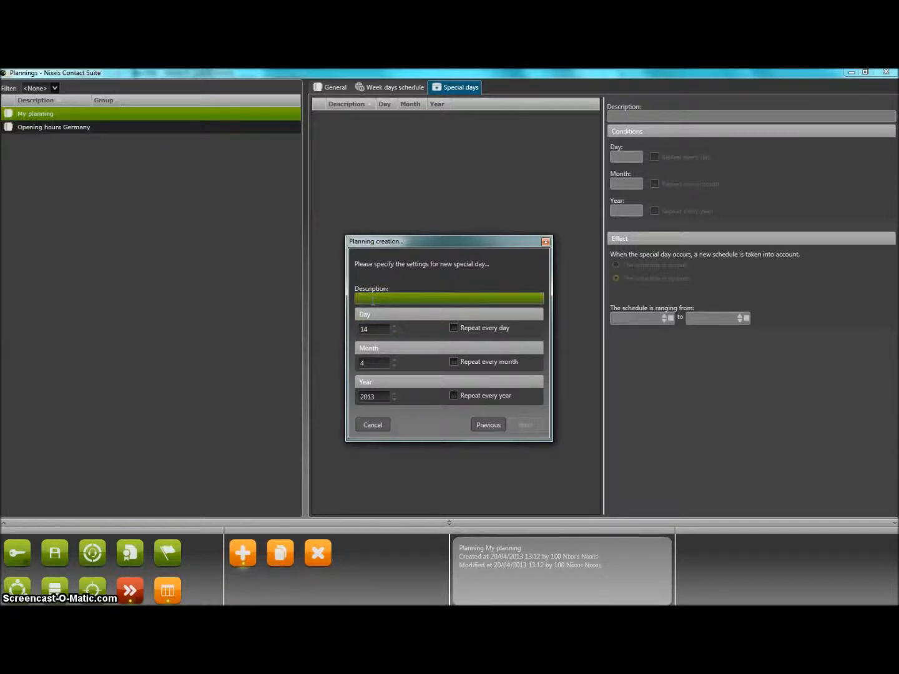
type("Bank holiday")
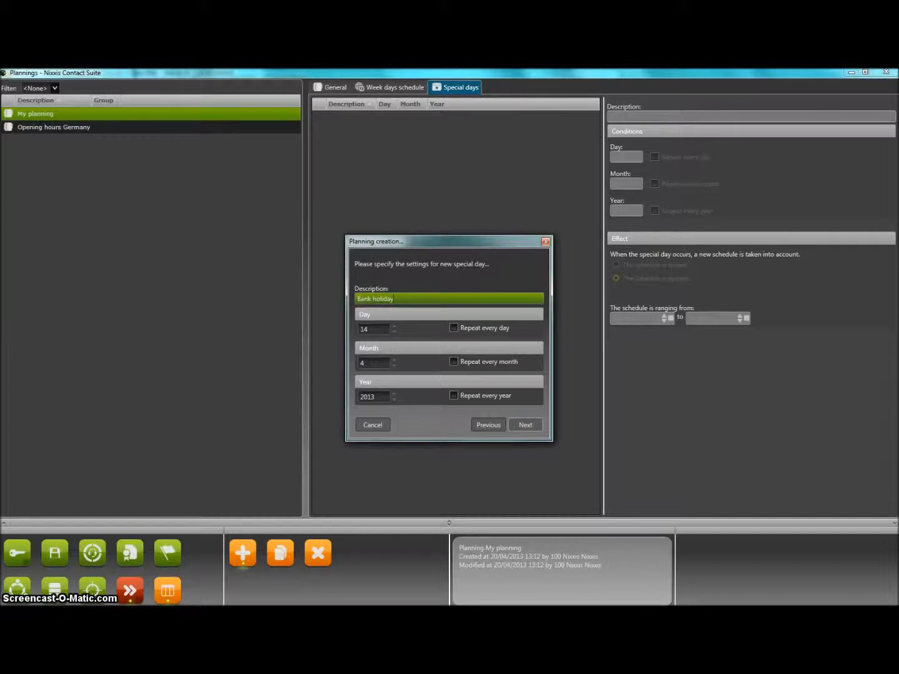
left_click(529, 424)
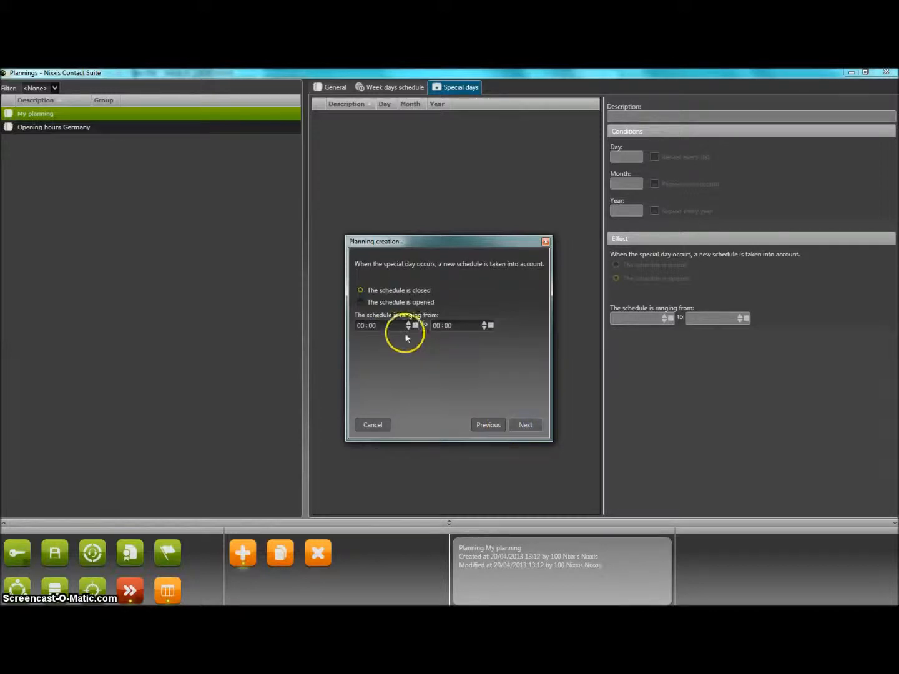
Set the special day's closed schedule to range from 04:15 to 12:15 and complete its creation
left_click(411, 325)
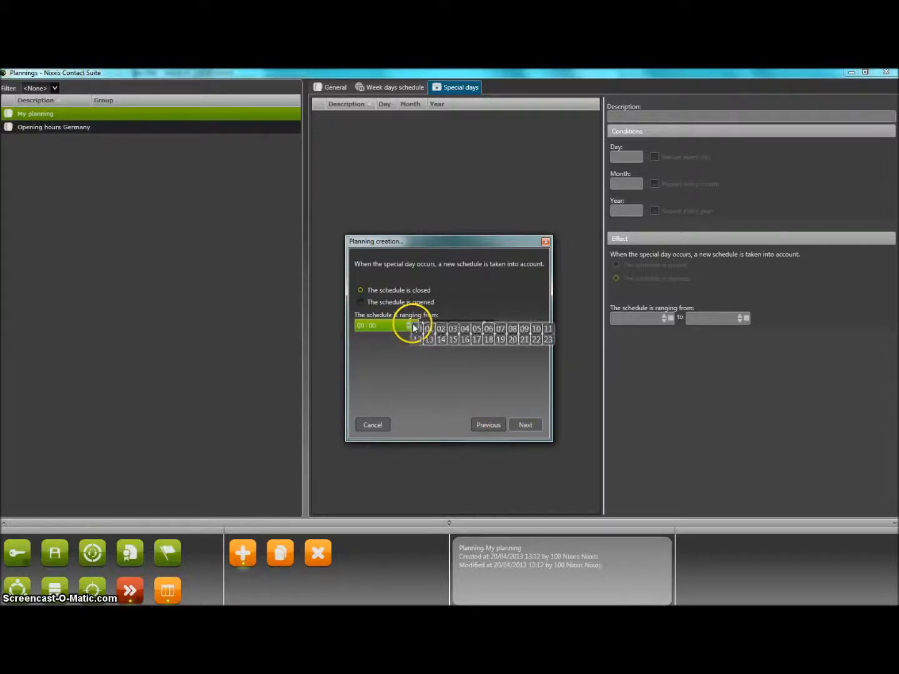
left_click(458, 329)
left_click(468, 346)
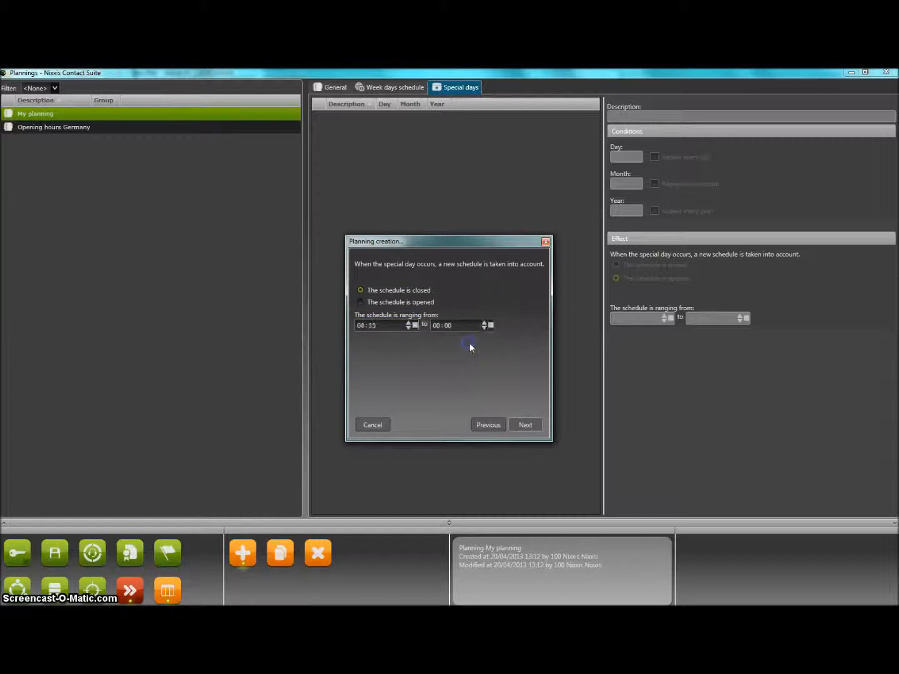
left_click(491, 325)
left_click(496, 342)
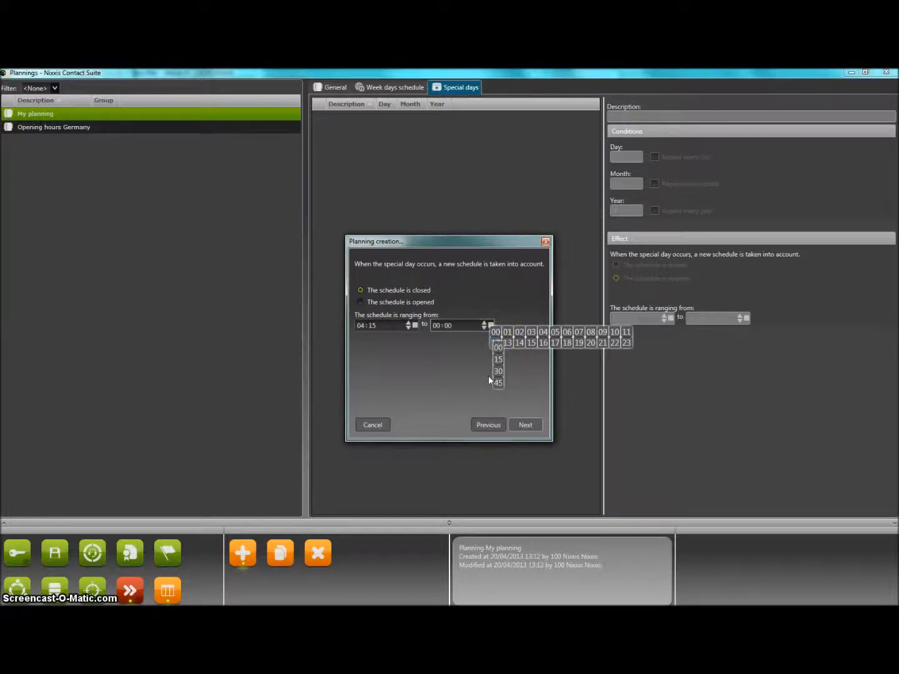
left_click(499, 359)
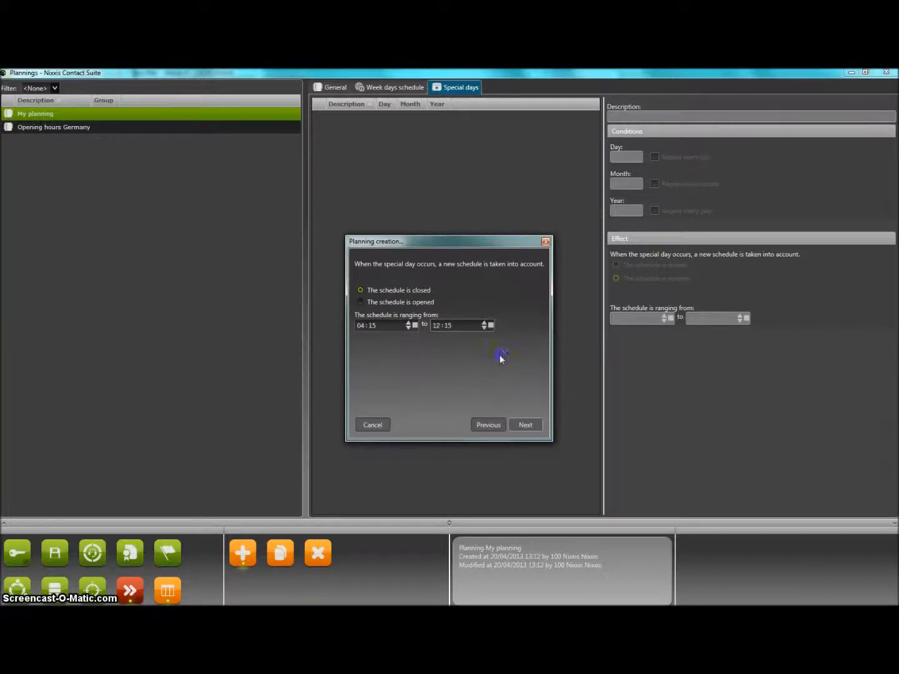
left_click(520, 426)
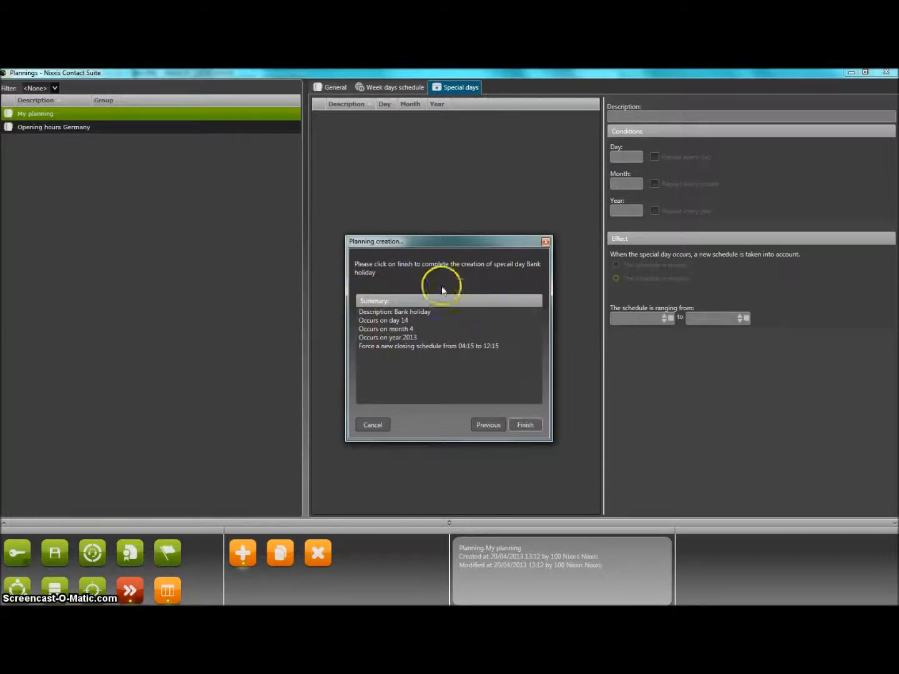
left_click(525, 425)
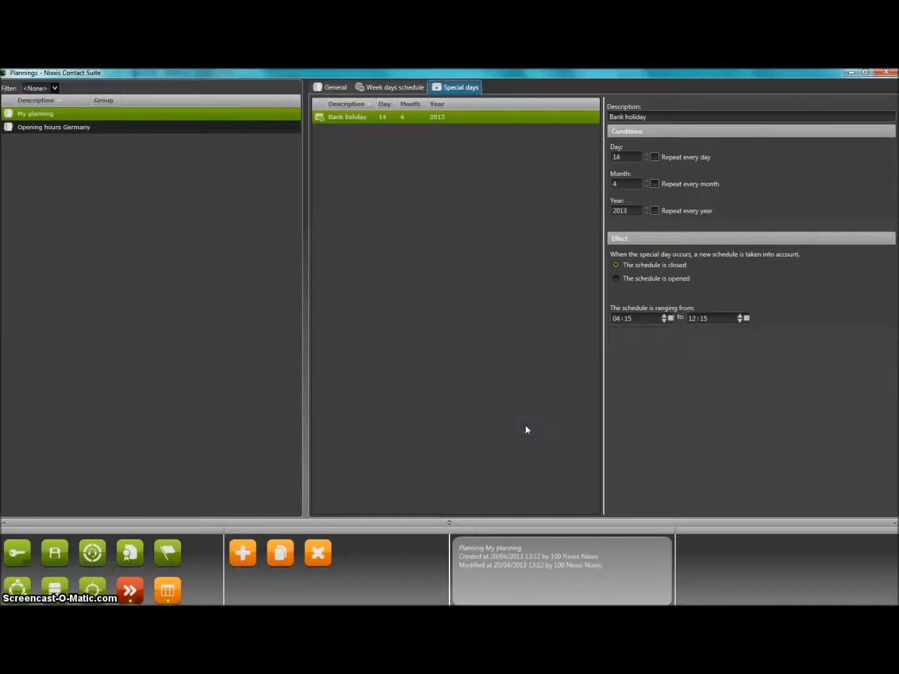